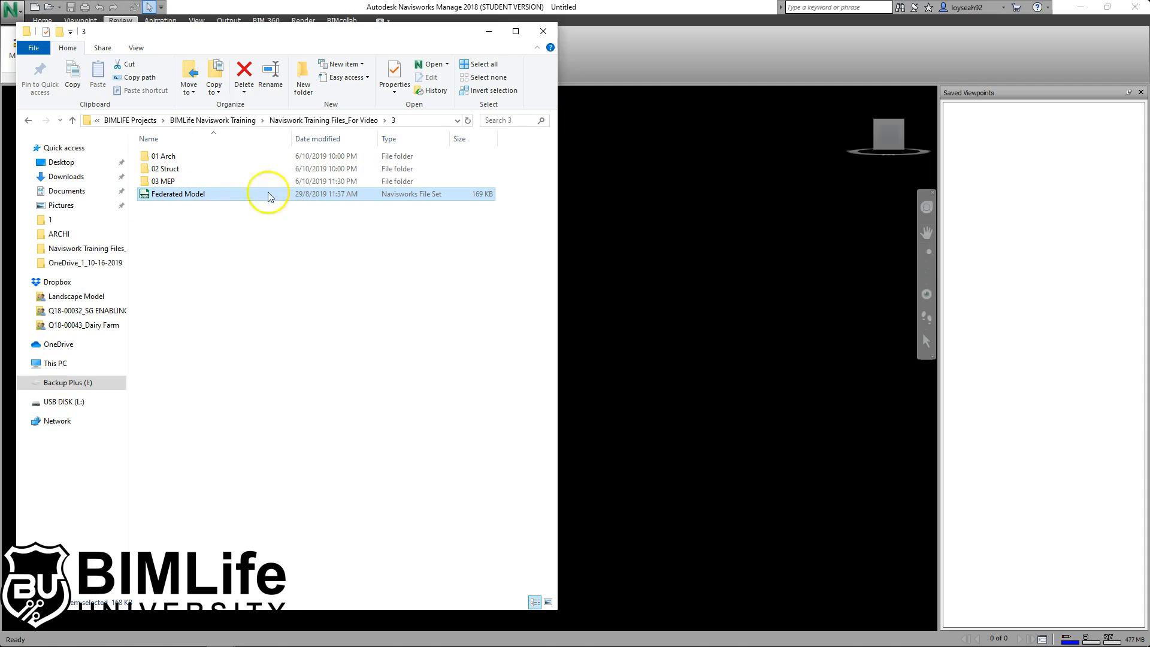
Load the Federated Model file set from the project folder and bring the whole building into view.
drag(185, 190, 701, 236)
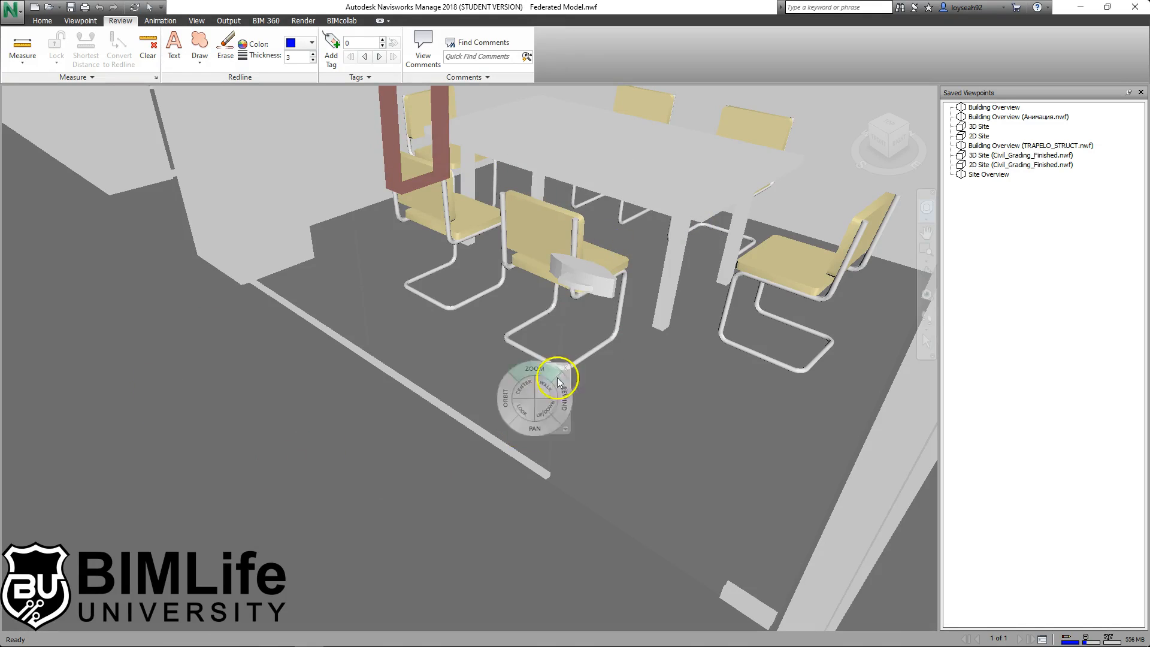
scroll(398, 344, down, 10)
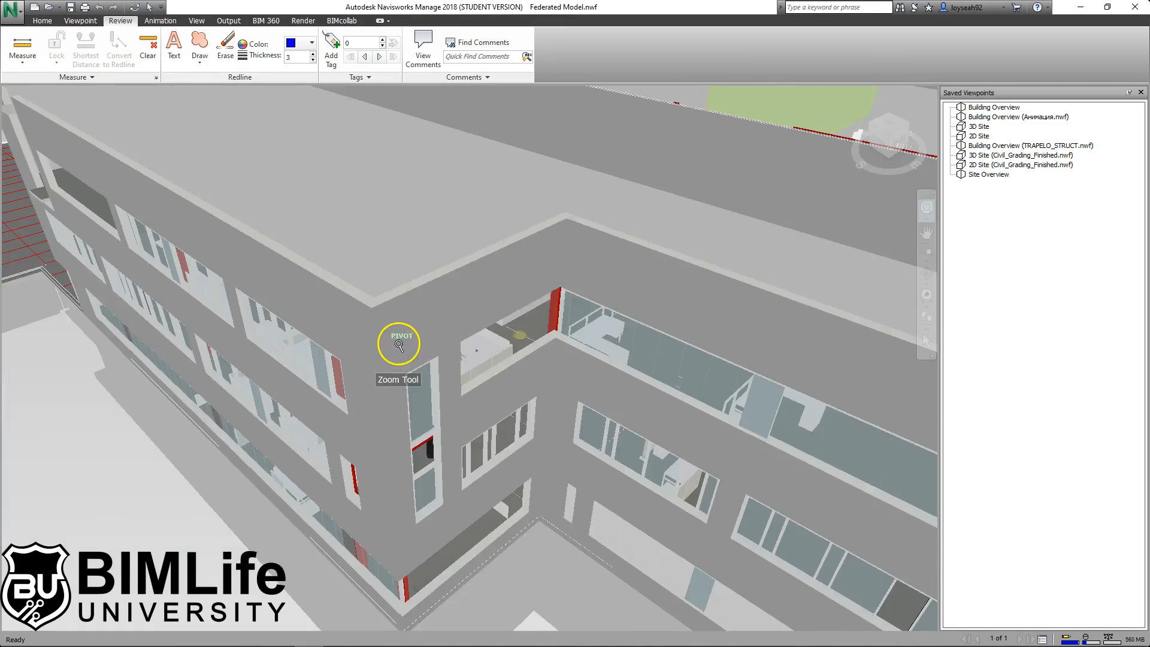
scroll(399, 343, down, 5)
middle_drag(552, 357, 545, 380)
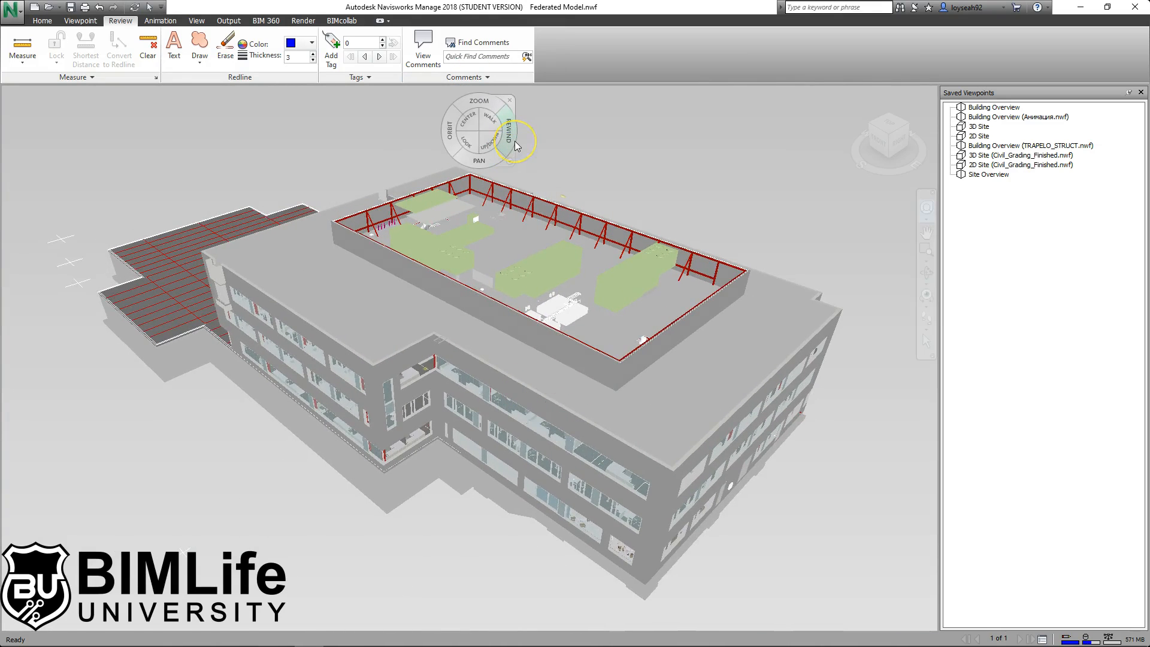
Close the Saved Viewpoints window and open Clash Detective, slightly narrowed to leave more room for the model.
click(1142, 92)
click(42, 21)
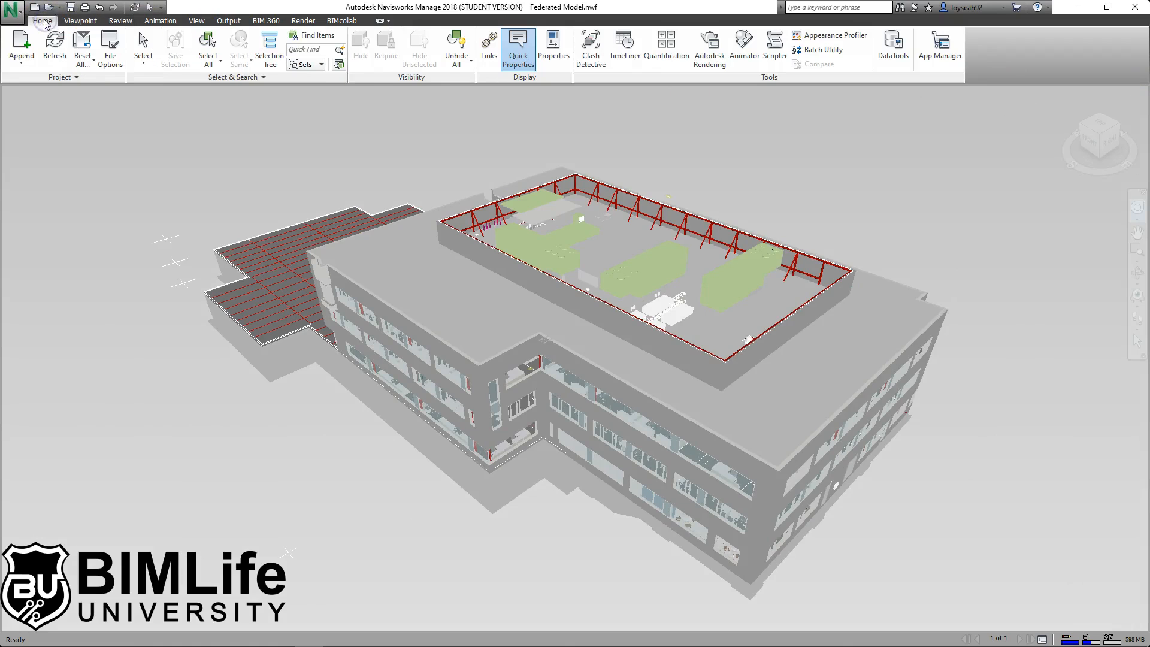
click(591, 54)
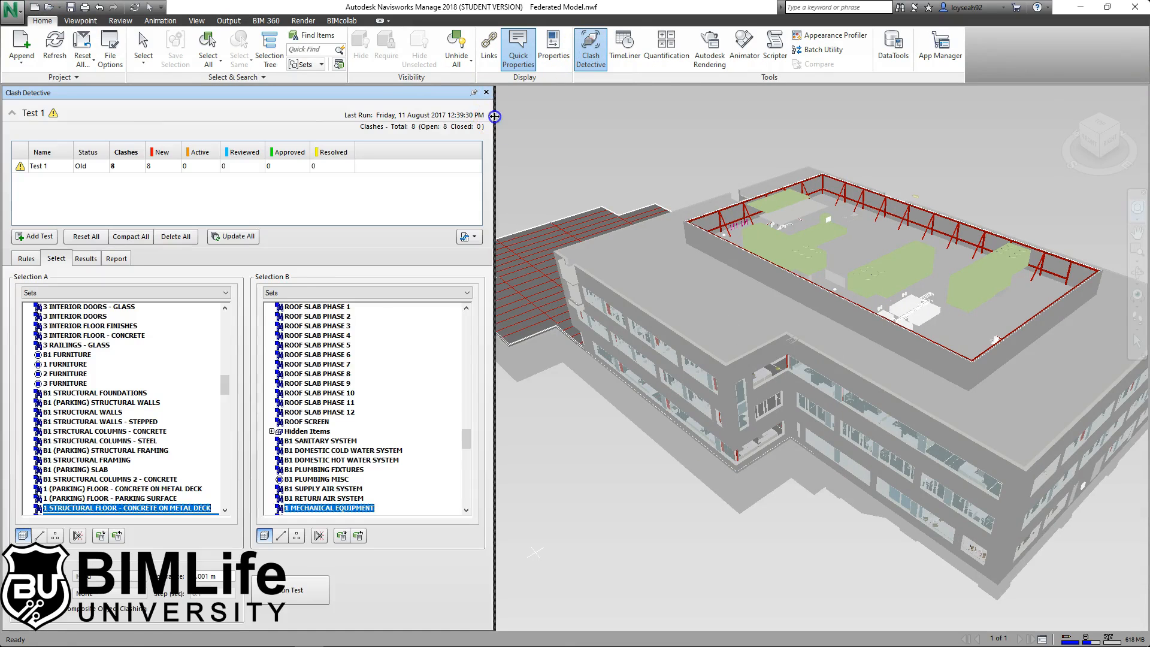
drag(495, 117, 465, 116)
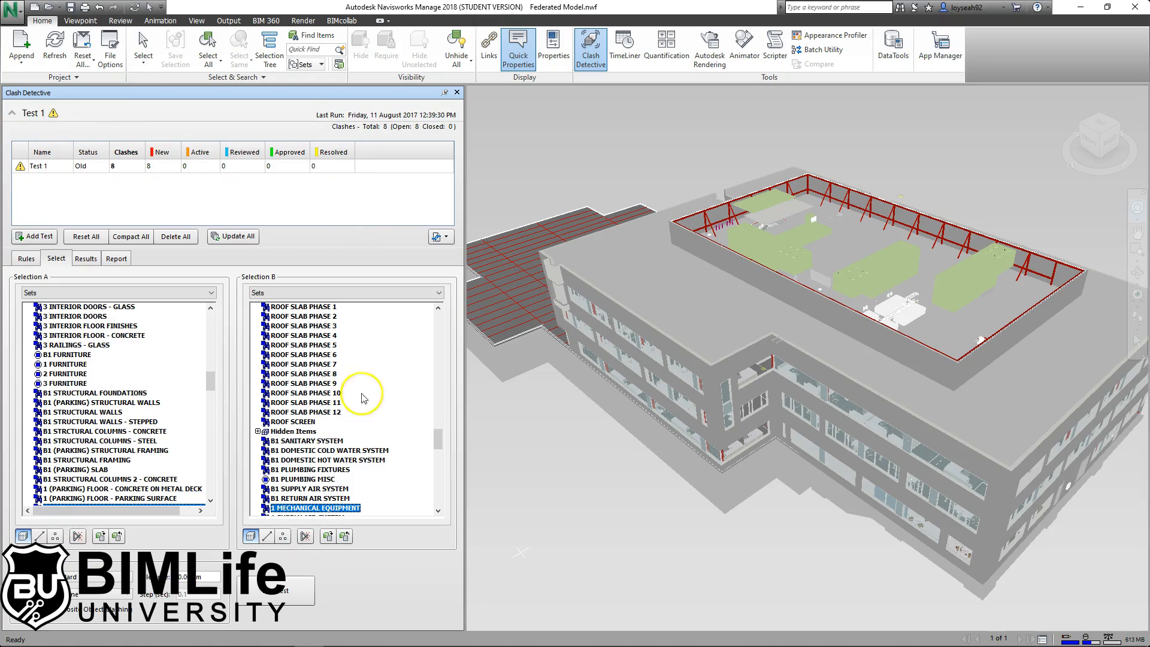
Run the outdated clash test Test 1 and delete it from the test list.
click(39, 171)
right_click(41, 171)
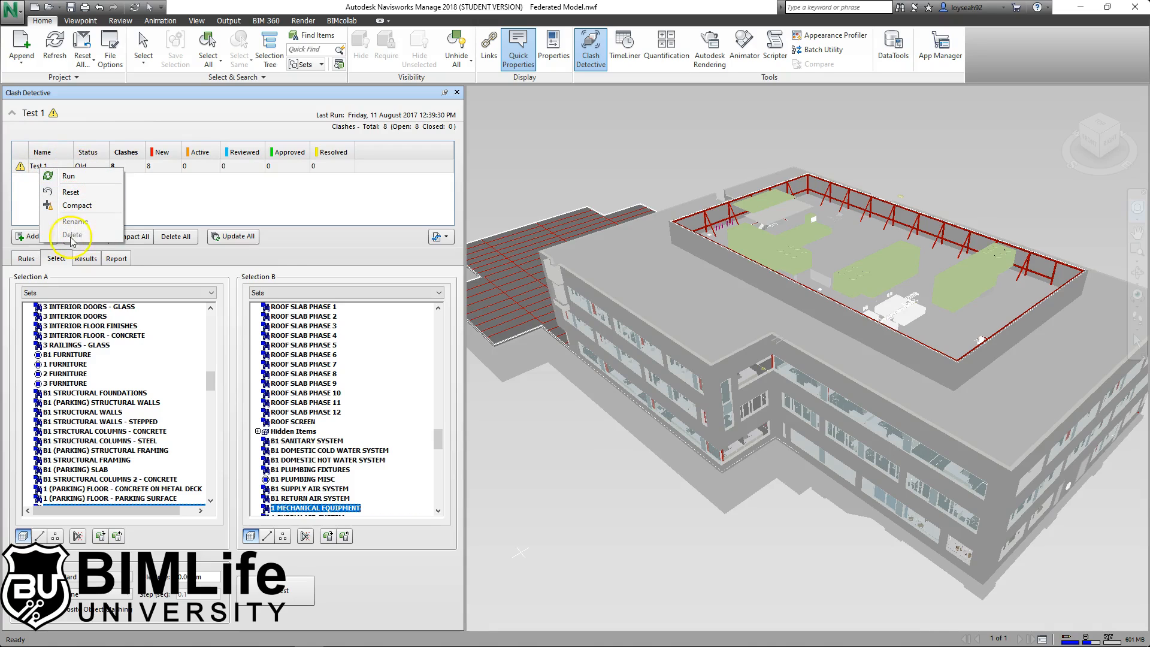
click(69, 178)
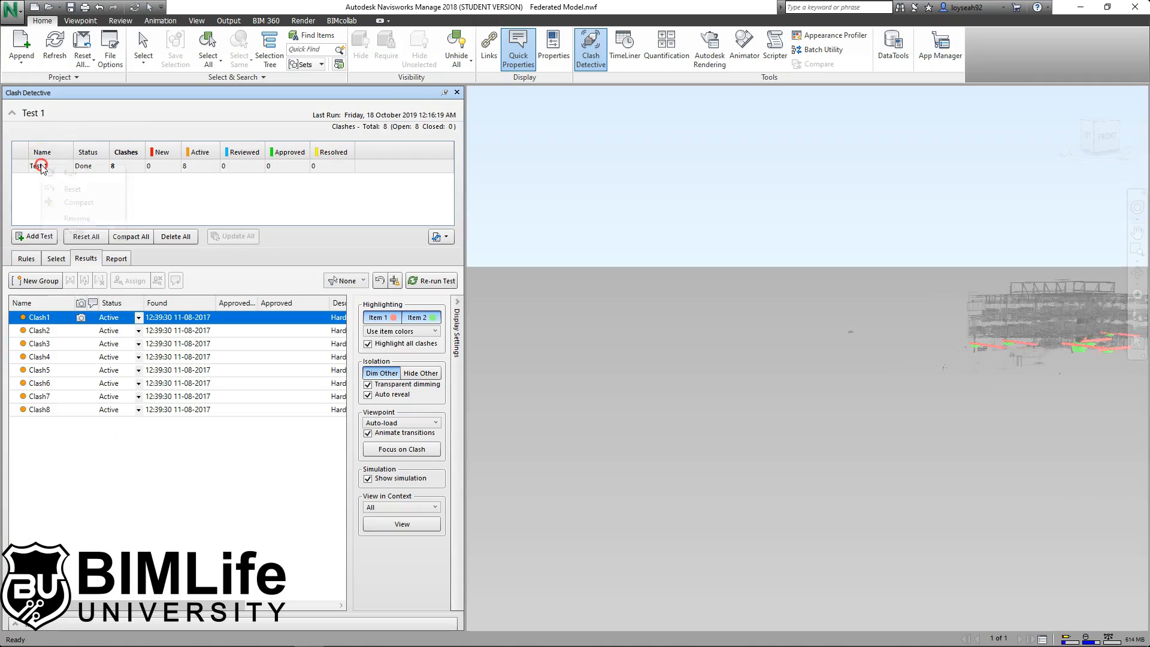
right_click(41, 169)
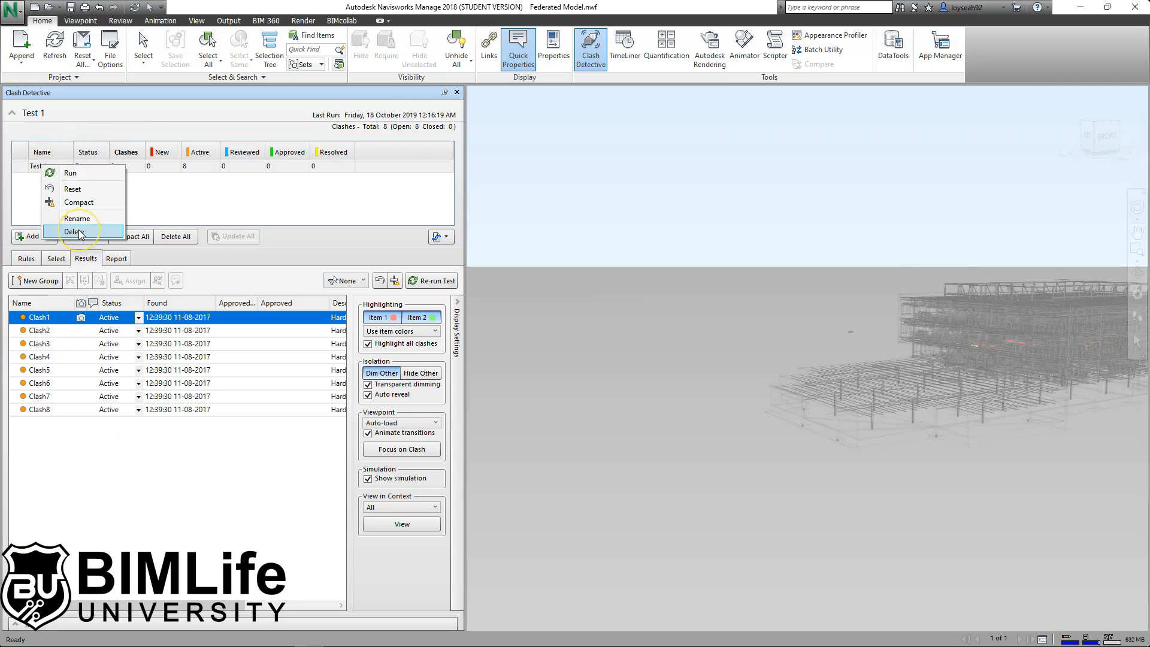
click(82, 232)
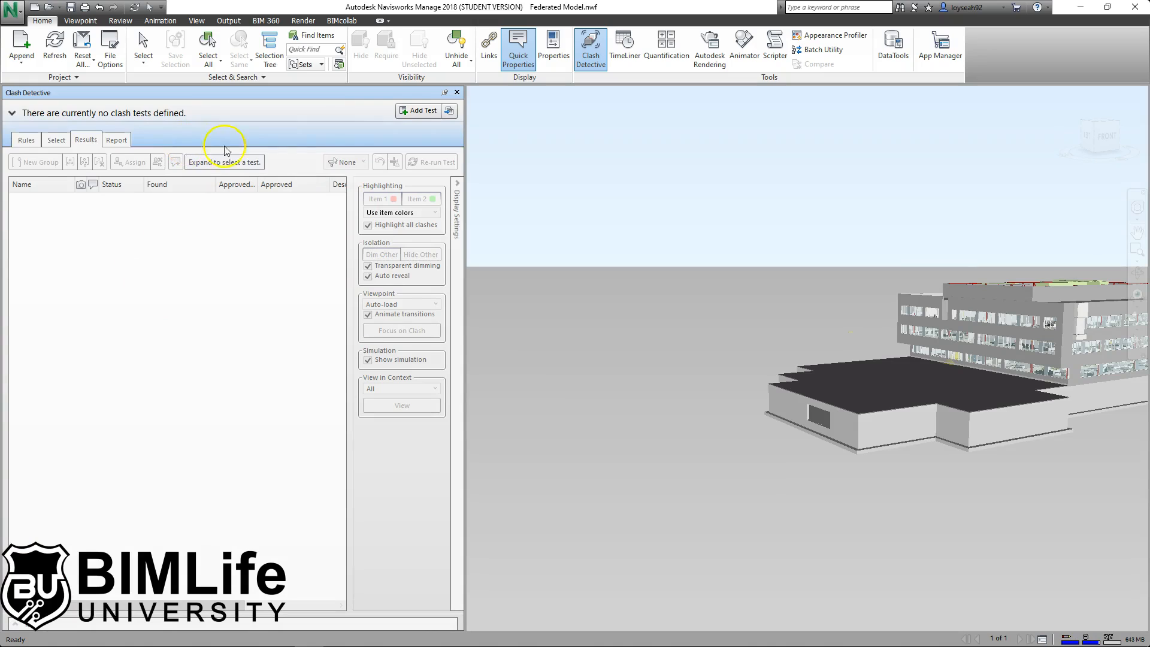
Add a new clash test.
click(408, 118)
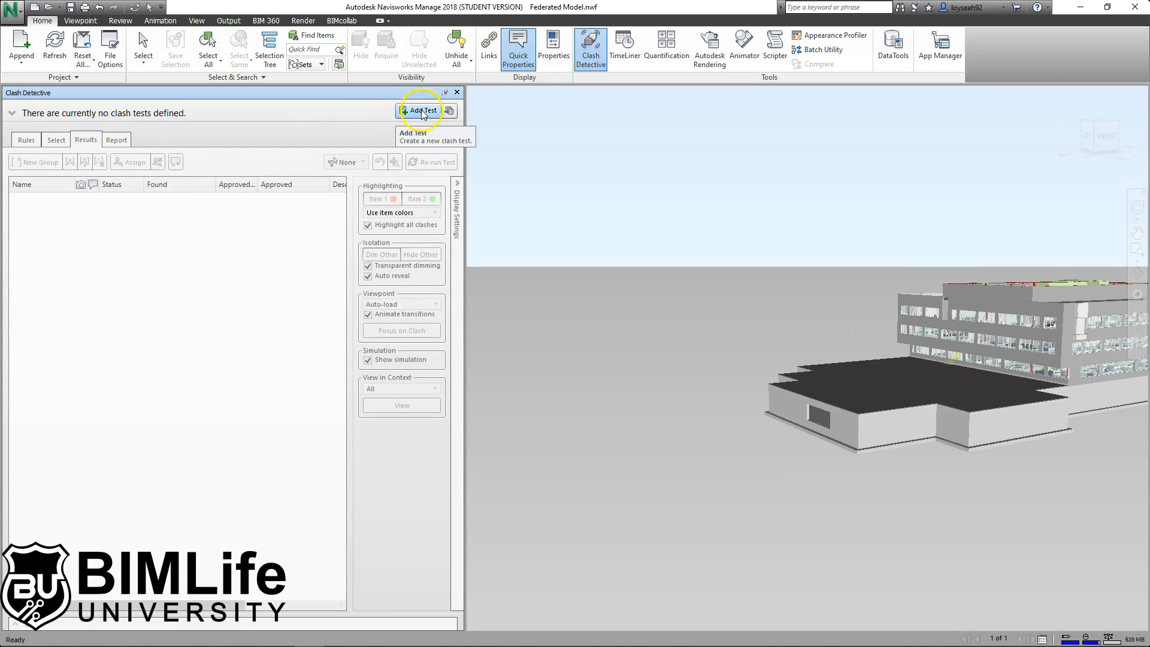
click(422, 112)
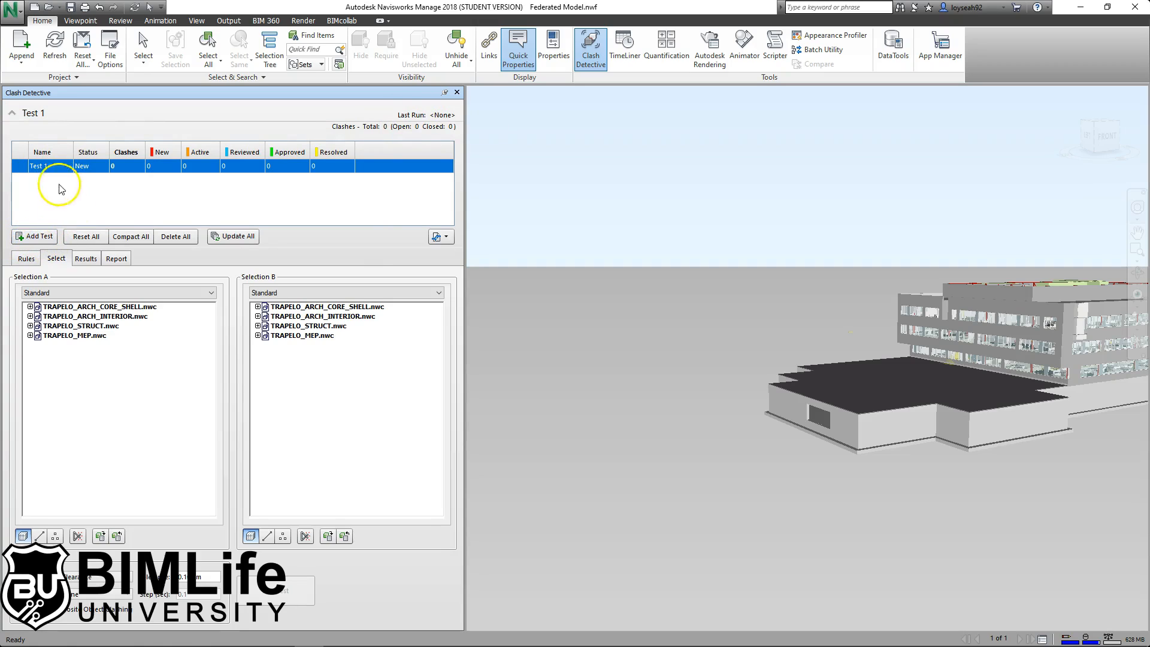
click(86, 191)
click(96, 190)
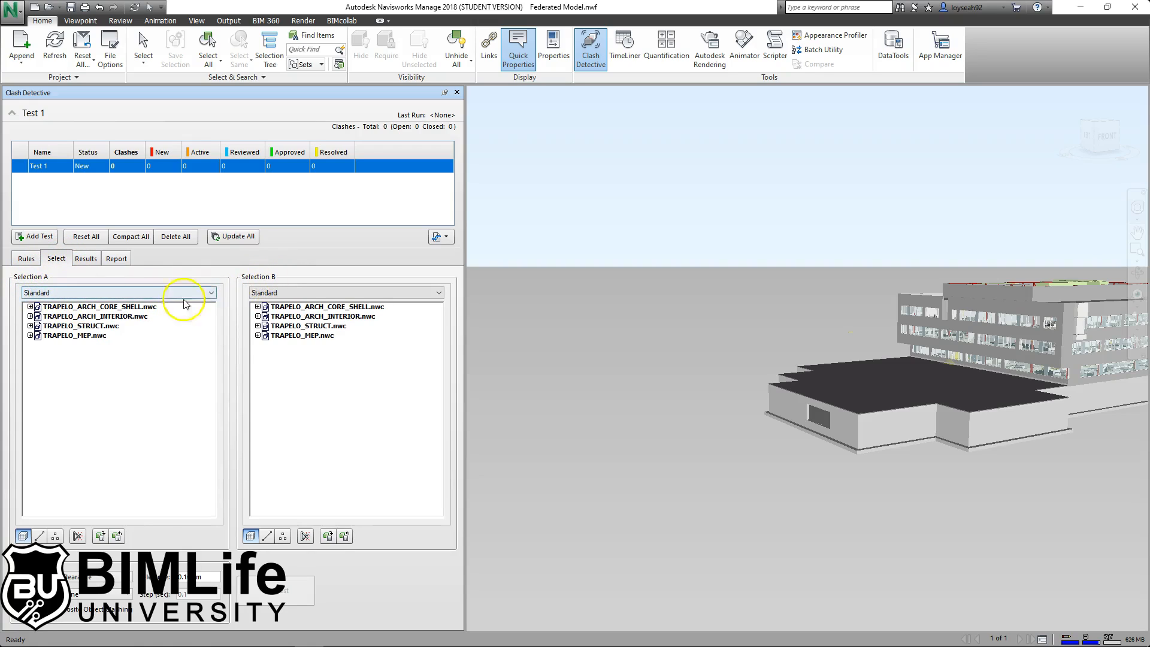
Compare the Selection Tree's display options with those of Selection A, and close the Selection Tree.
click(270, 49)
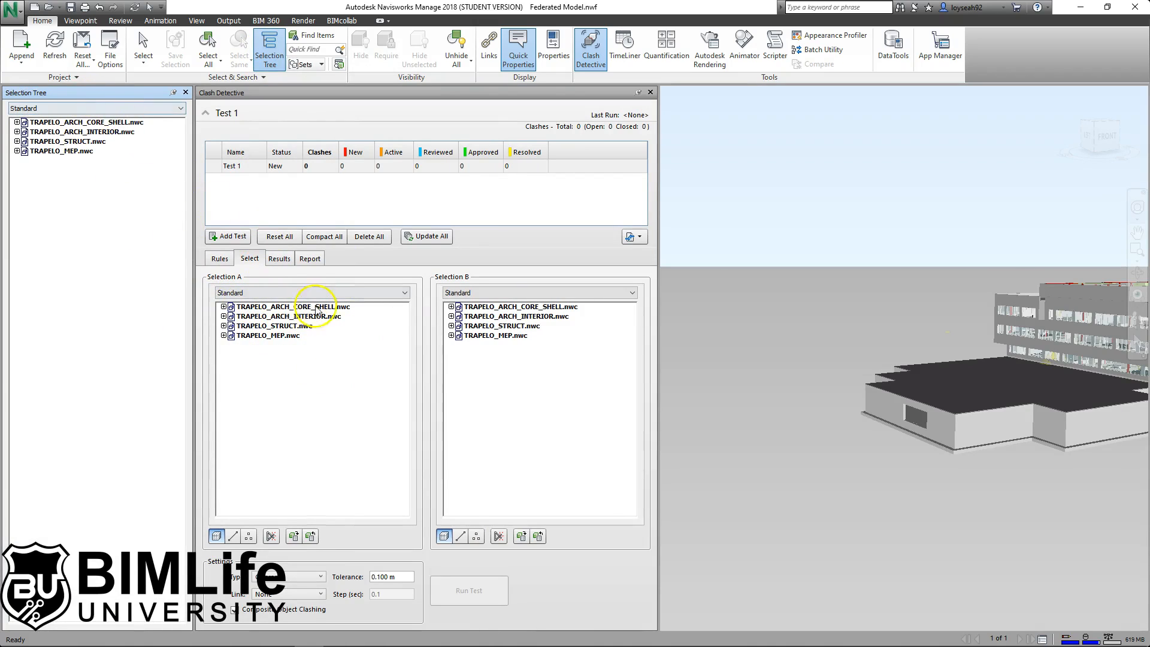
click(94, 109)
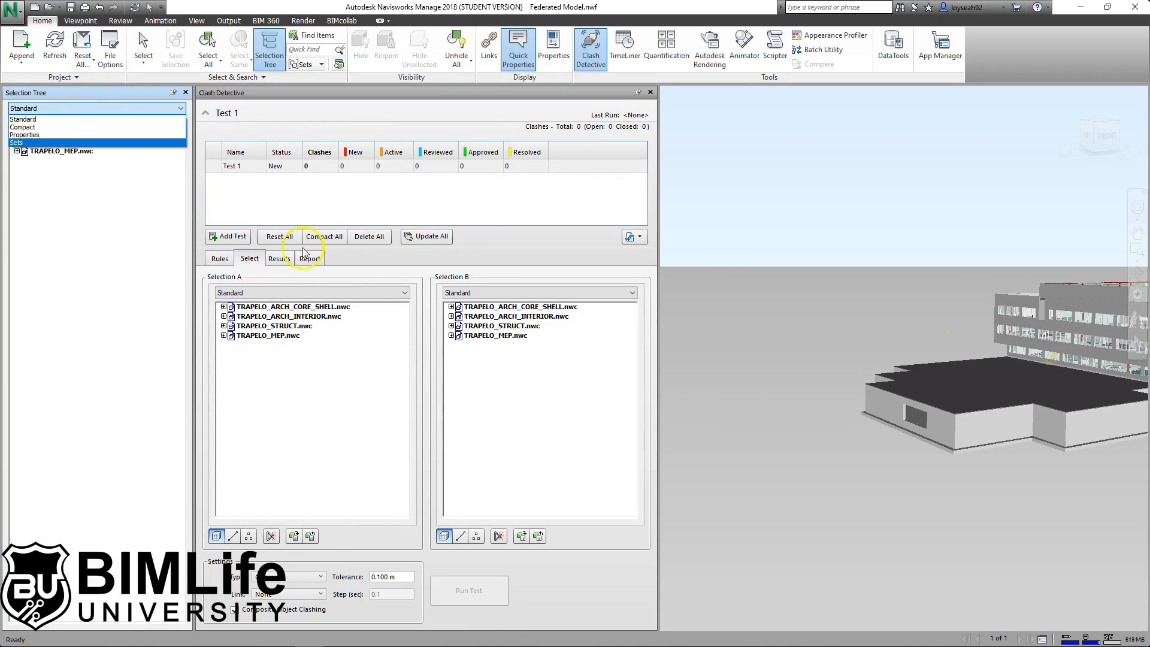
click(275, 293)
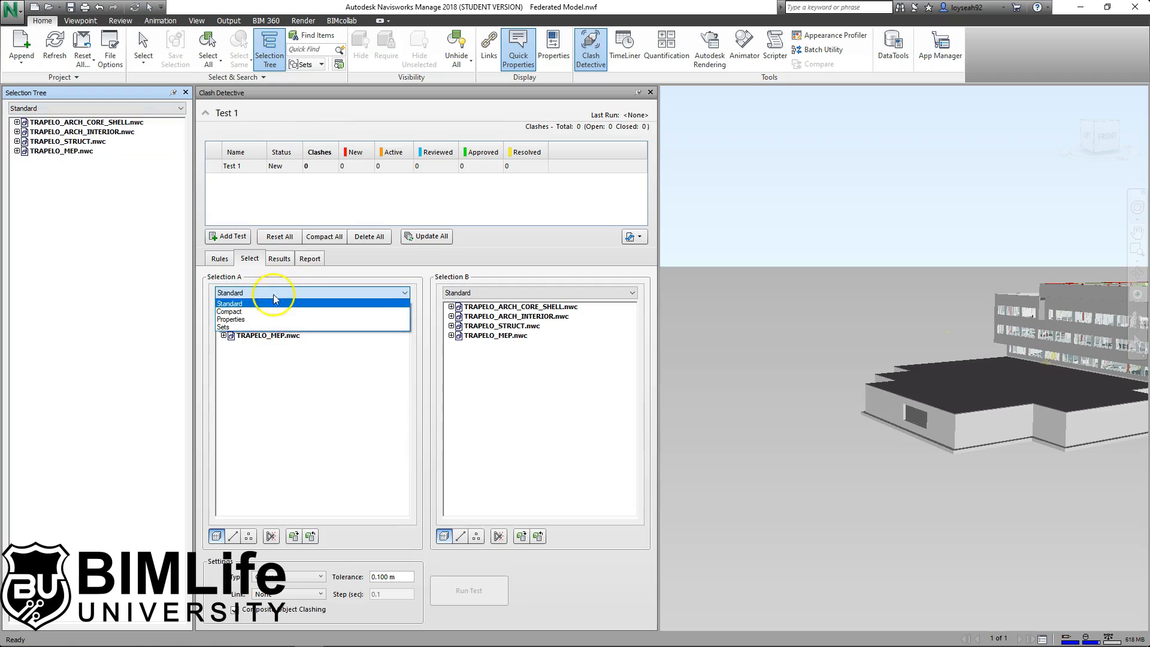
click(264, 303)
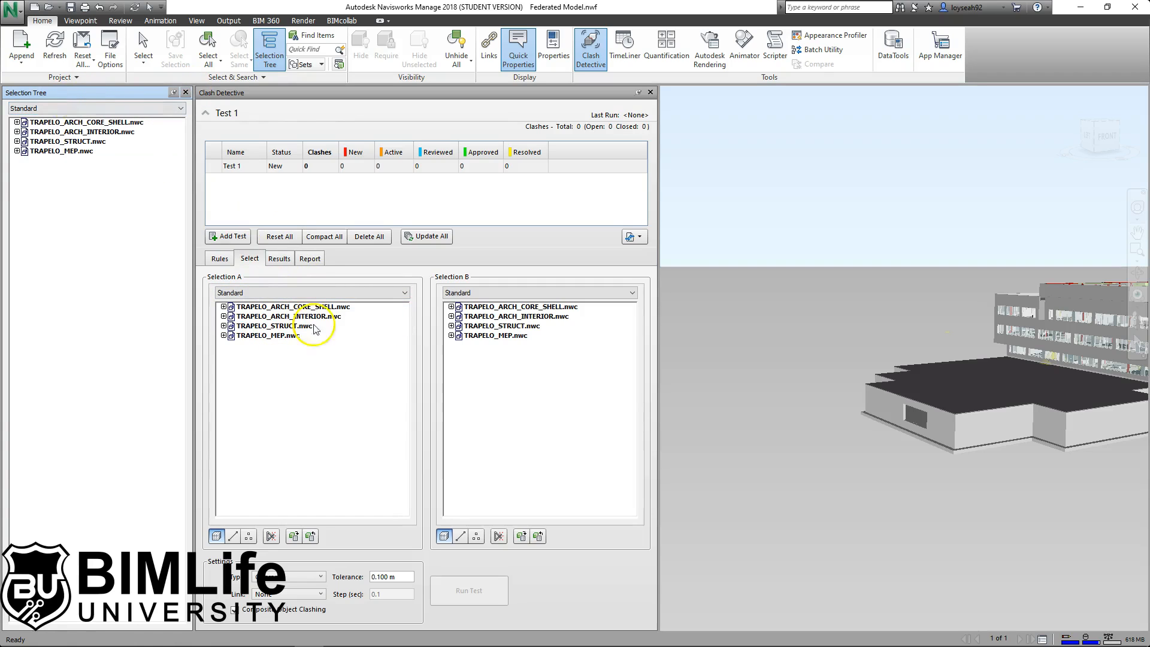
click(186, 92)
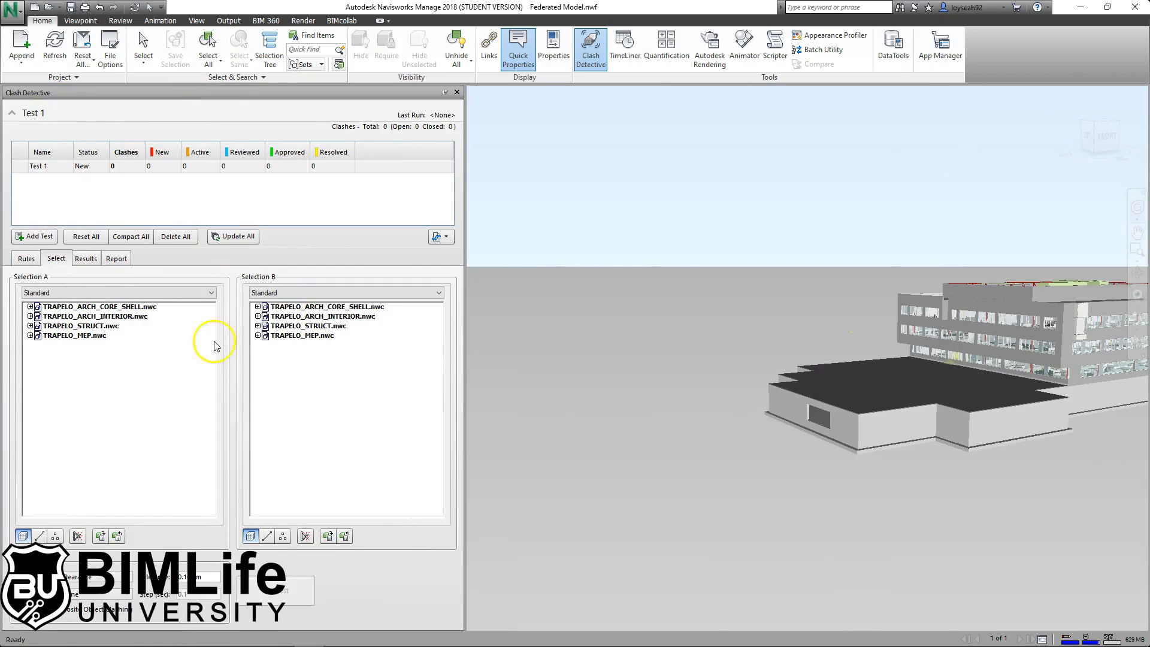
click(110, 406)
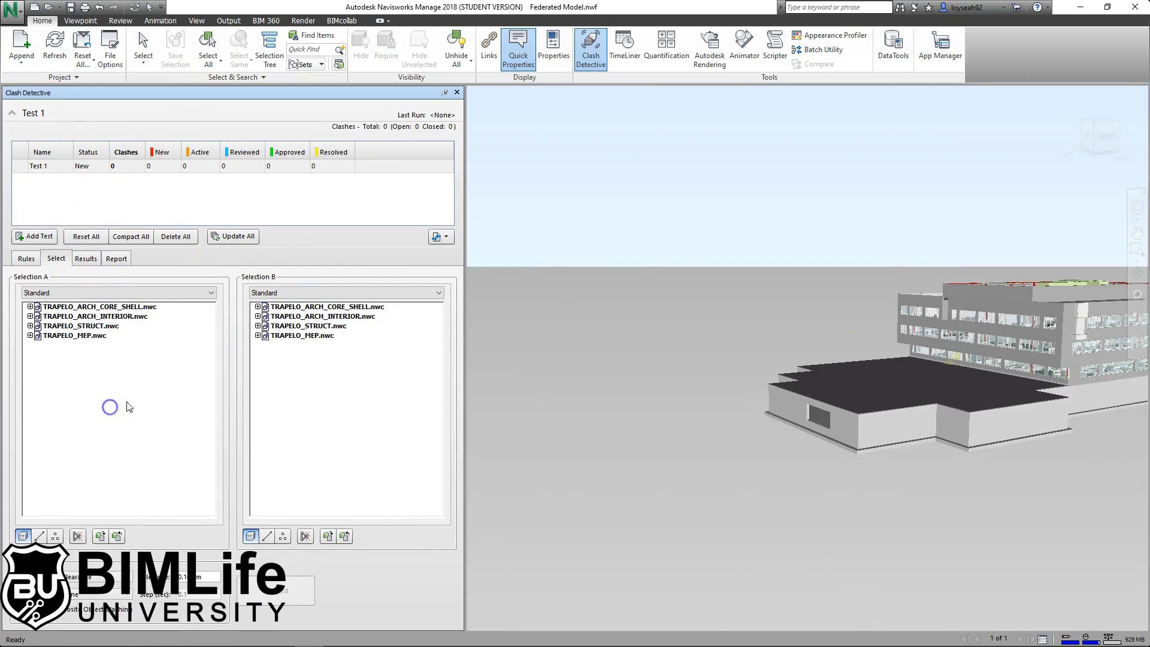
Show Selection A by Sets and select the level 1 structural sets from STRUCTURAL FLOOR - CONCRETE ON METAL DECK through STRUCTURAL FRAMING.
click(47, 290)
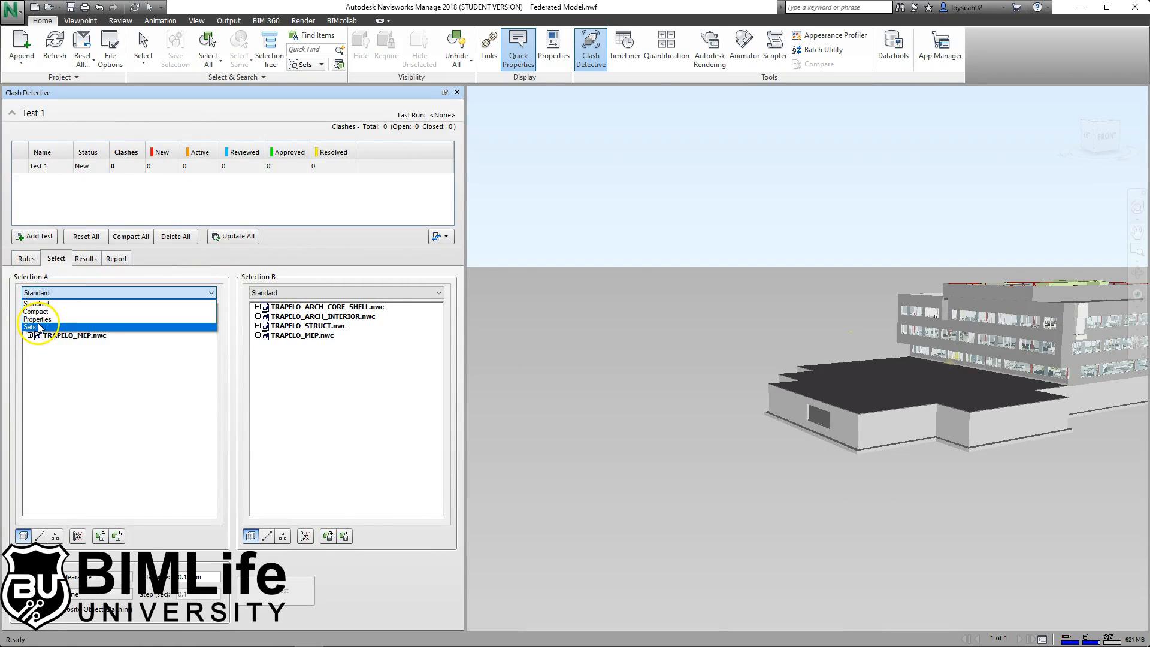
click(41, 328)
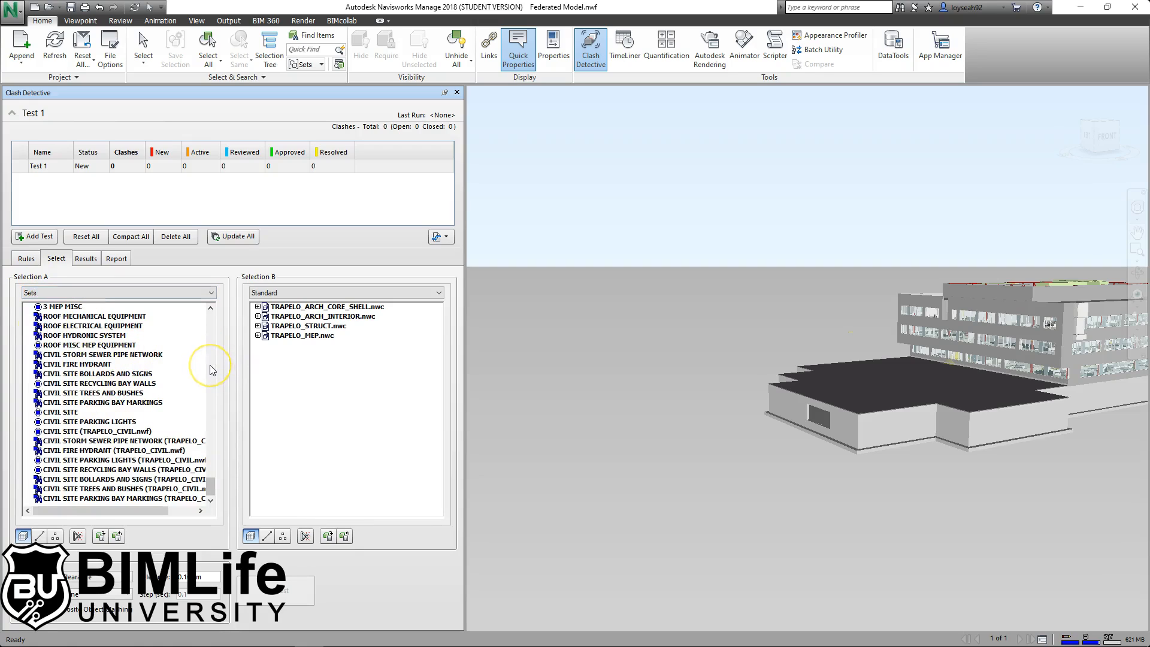
drag(210, 487, 208, 393)
click(80, 364)
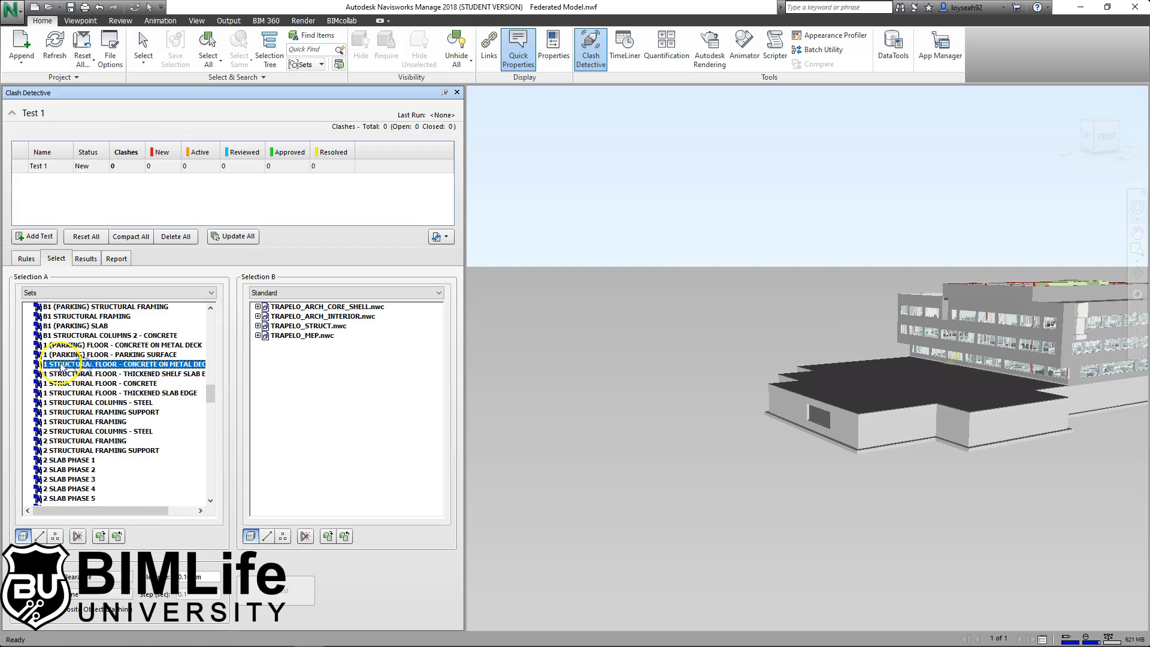
click(129, 374)
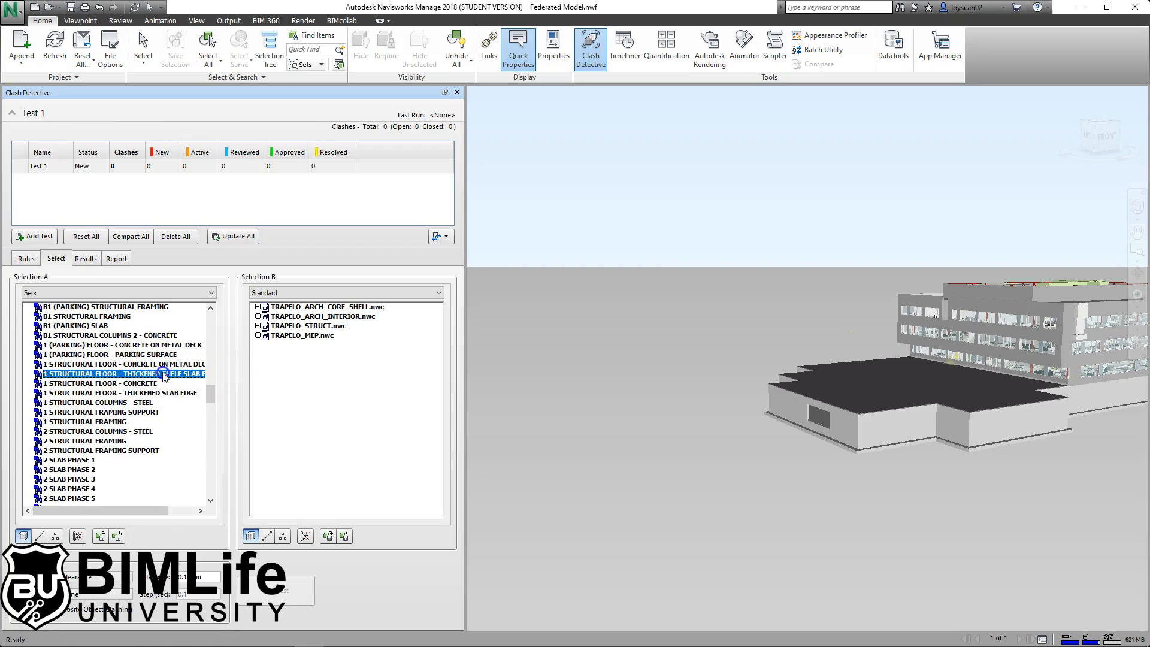
click(130, 384)
click(76, 365)
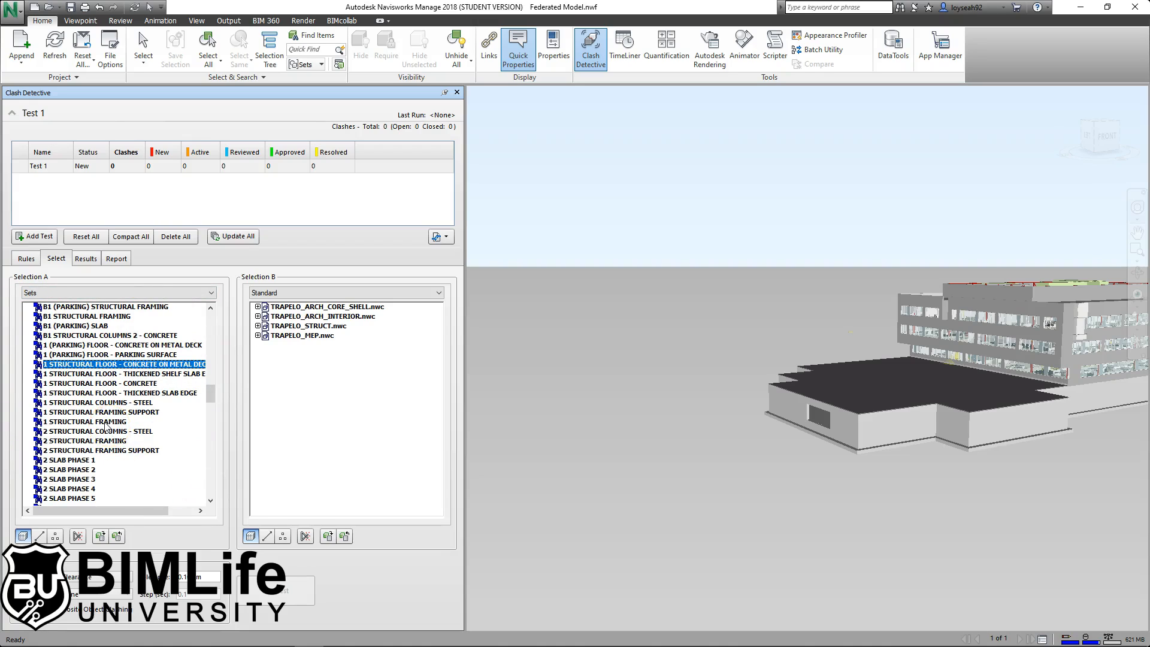
shift+click(109, 423)
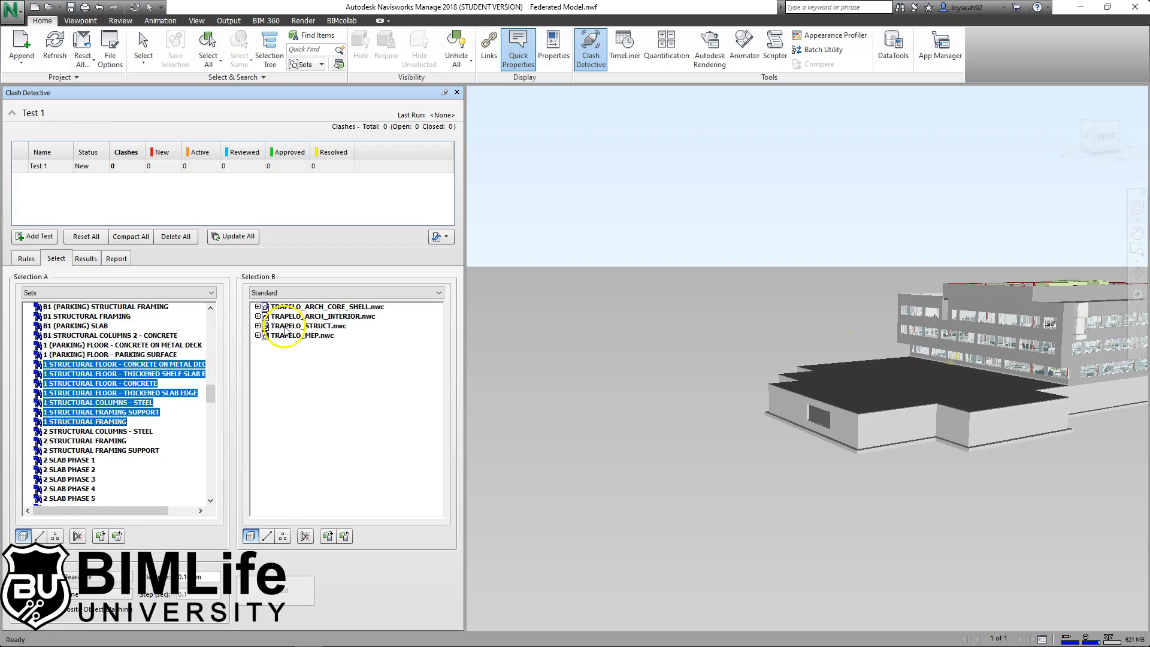
Show Selection B by Sets and select the 1 MECHANICAL EQUIPMENT set.
click(272, 293)
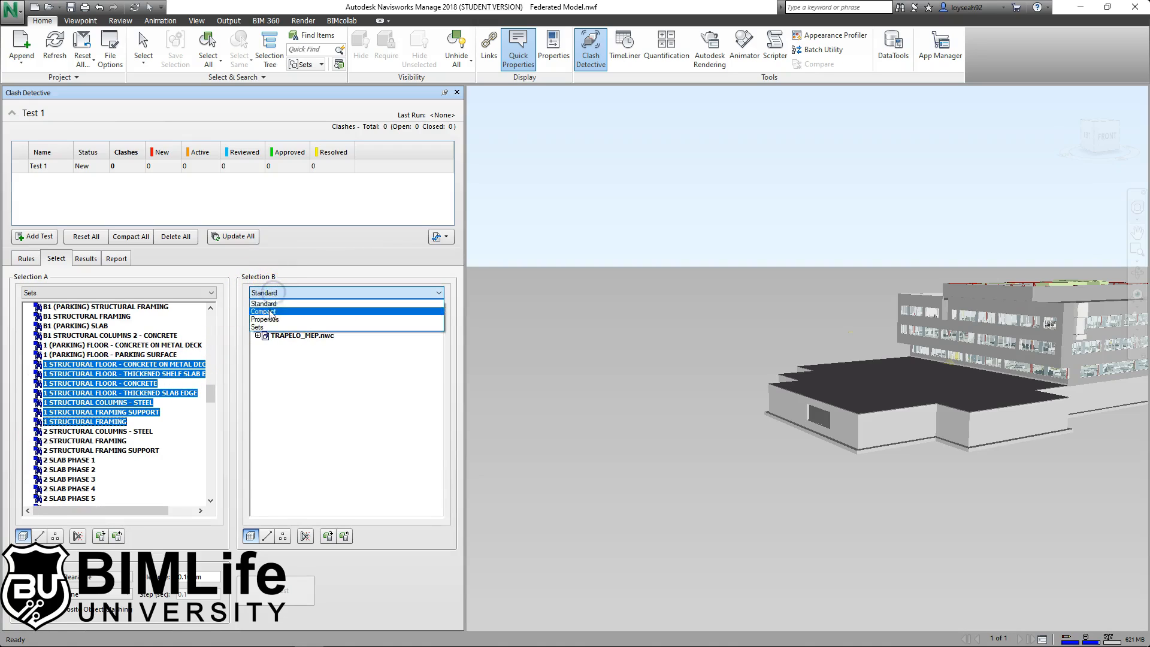
click(258, 328)
click(335, 432)
drag(439, 487, 437, 451)
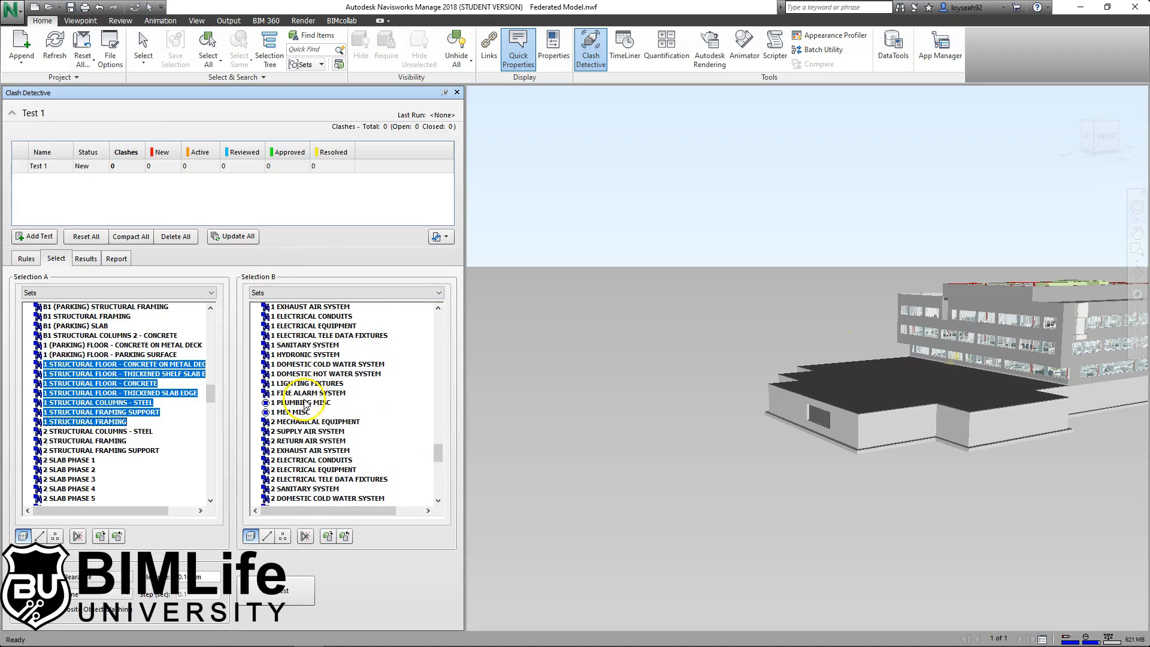
click(315, 336)
scroll(322, 340, up, 1)
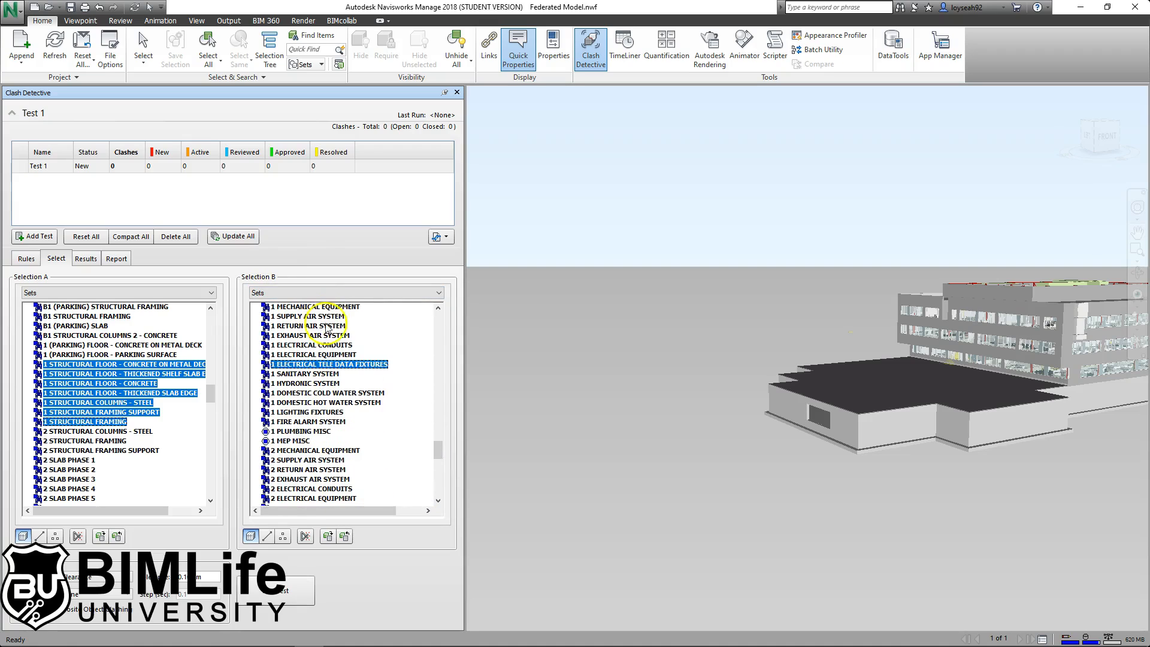
scroll(326, 328, up, 2)
click(314, 363)
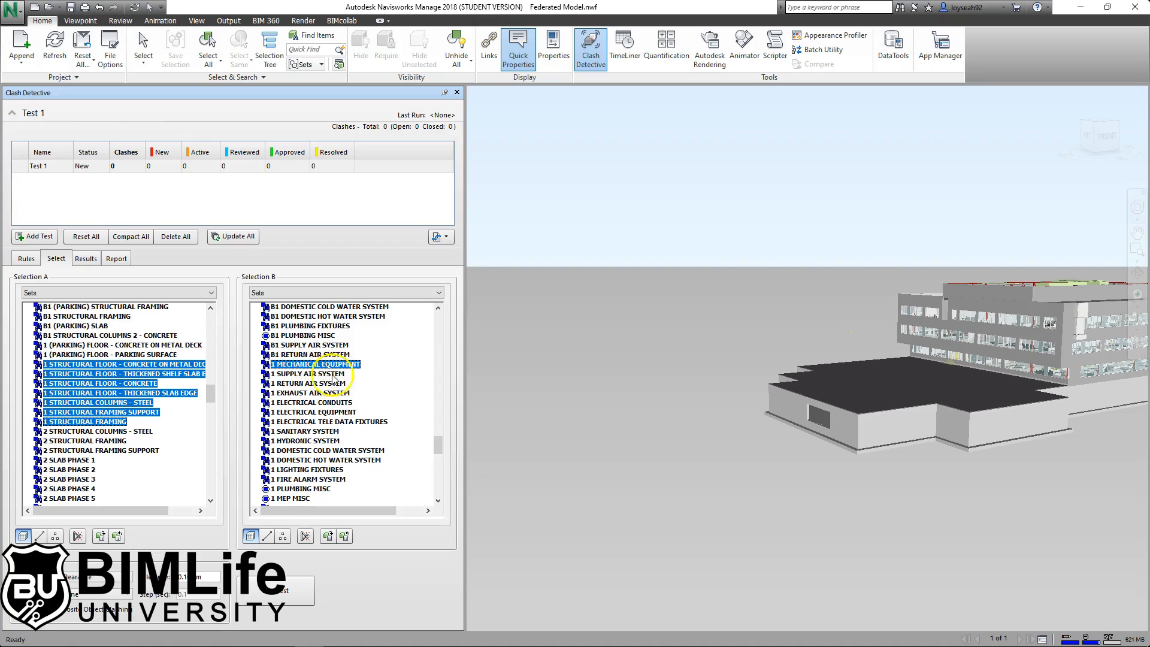
Set the clash type to Hard and run the clash test.
click(87, 577)
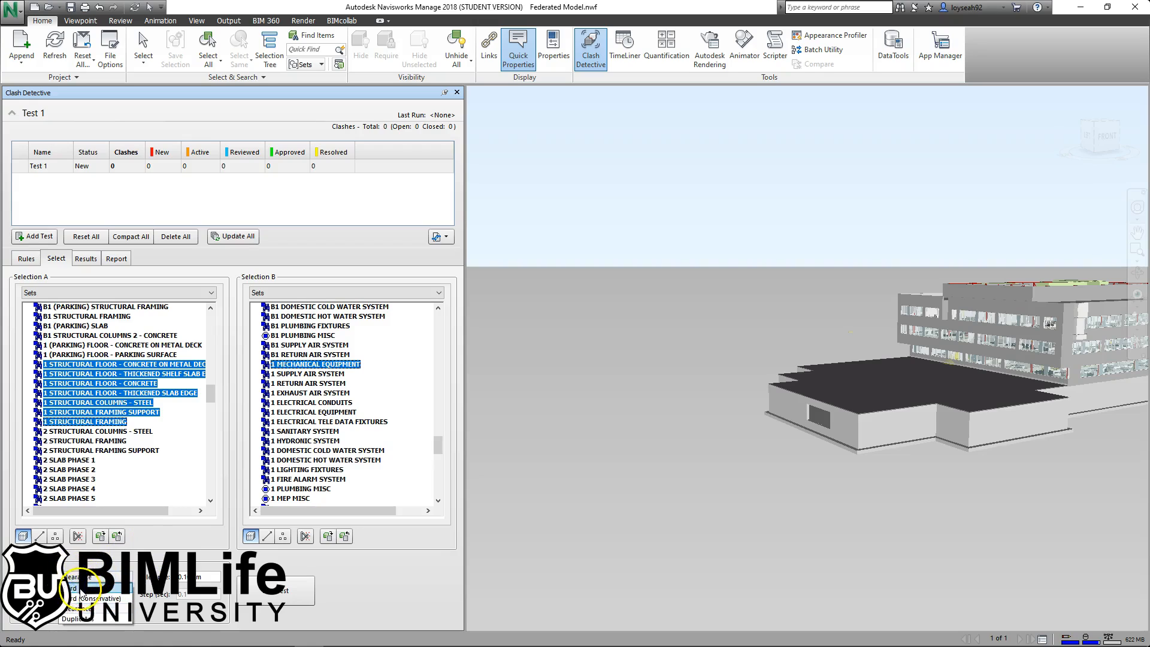
click(90, 589)
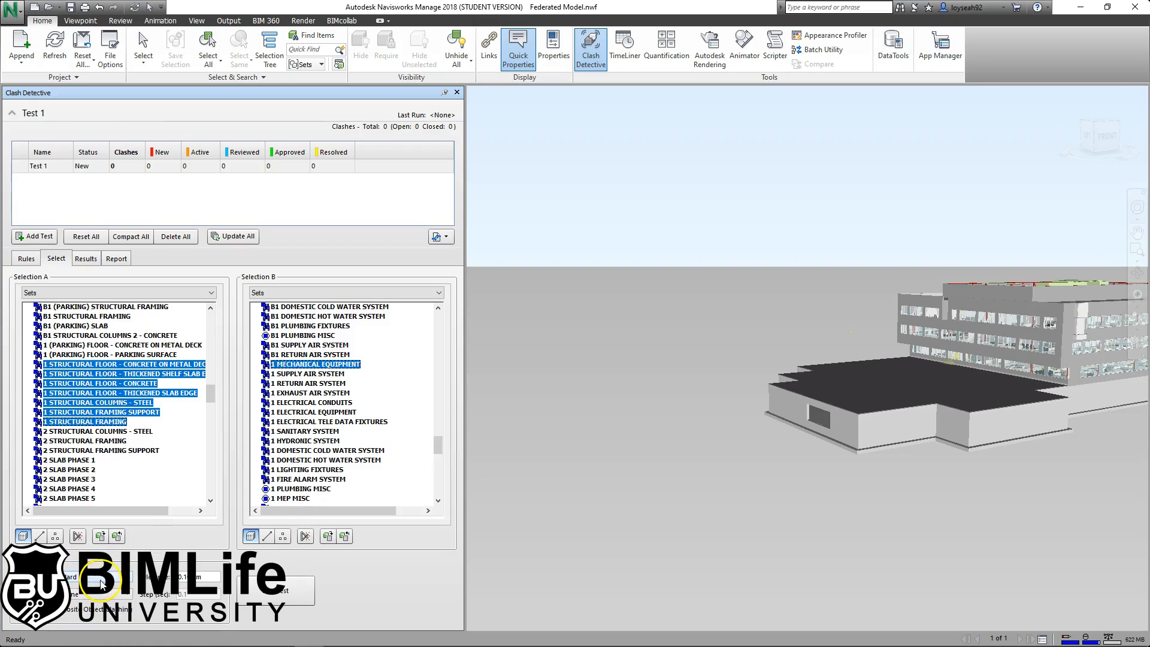
click(198, 577)
click(279, 590)
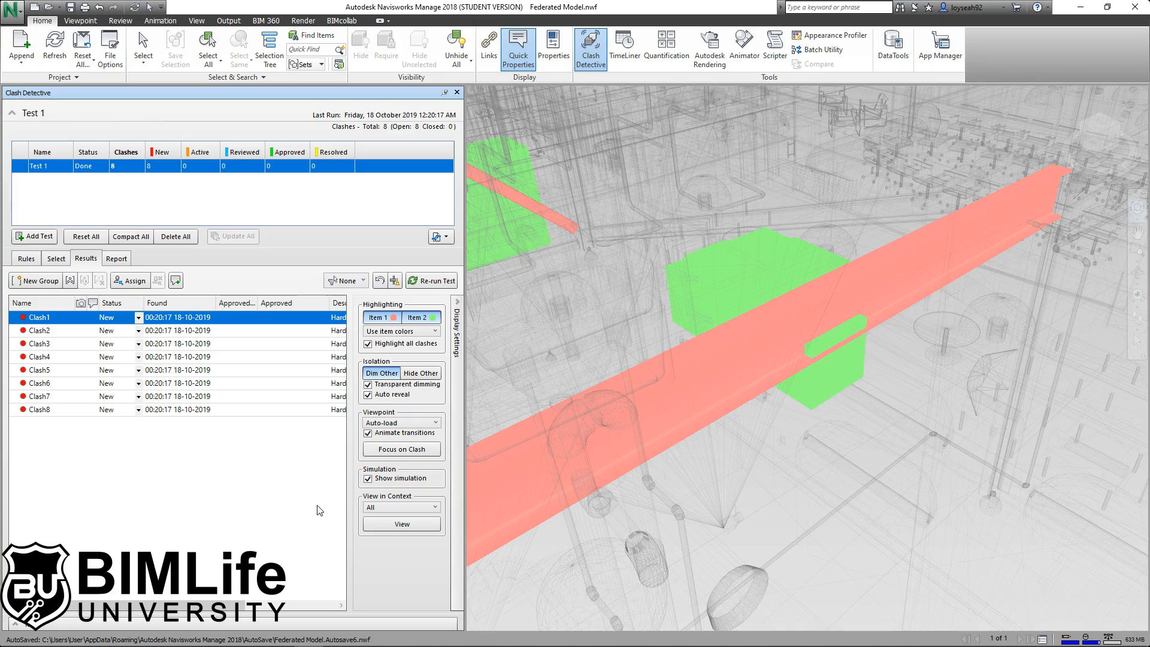
Step through Clash2 to Clash8 and examine each clash between structure and mechanical equipment in the model.
click(48, 331)
click(45, 345)
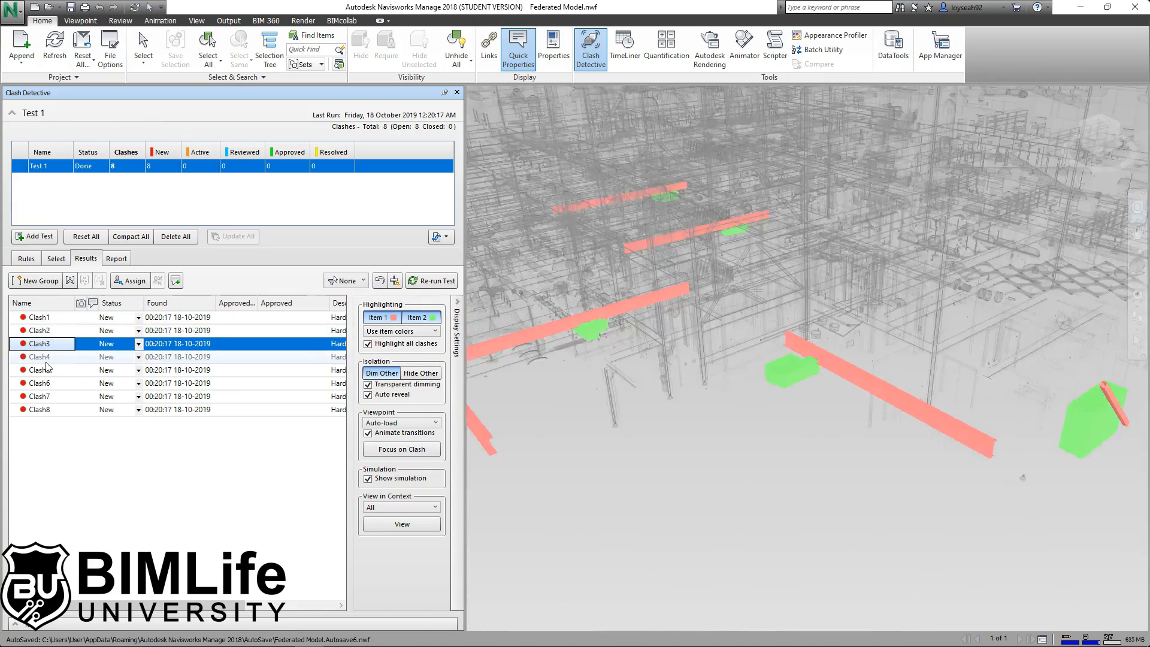
click(46, 357)
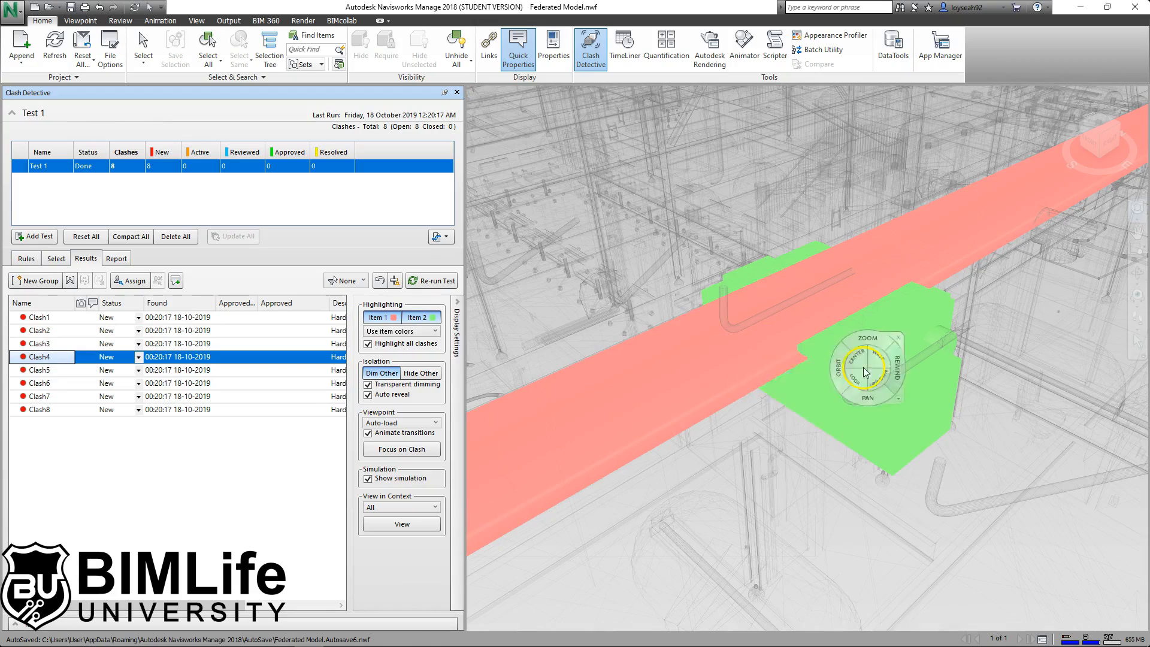
click(42, 371)
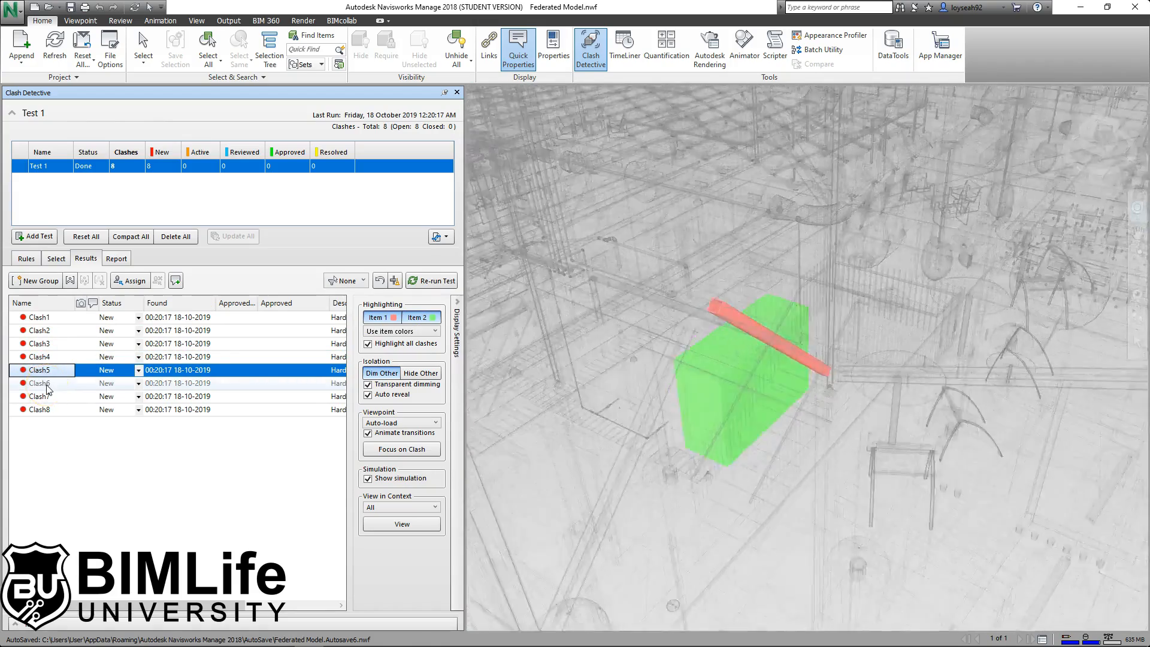
click(47, 384)
click(39, 396)
click(40, 409)
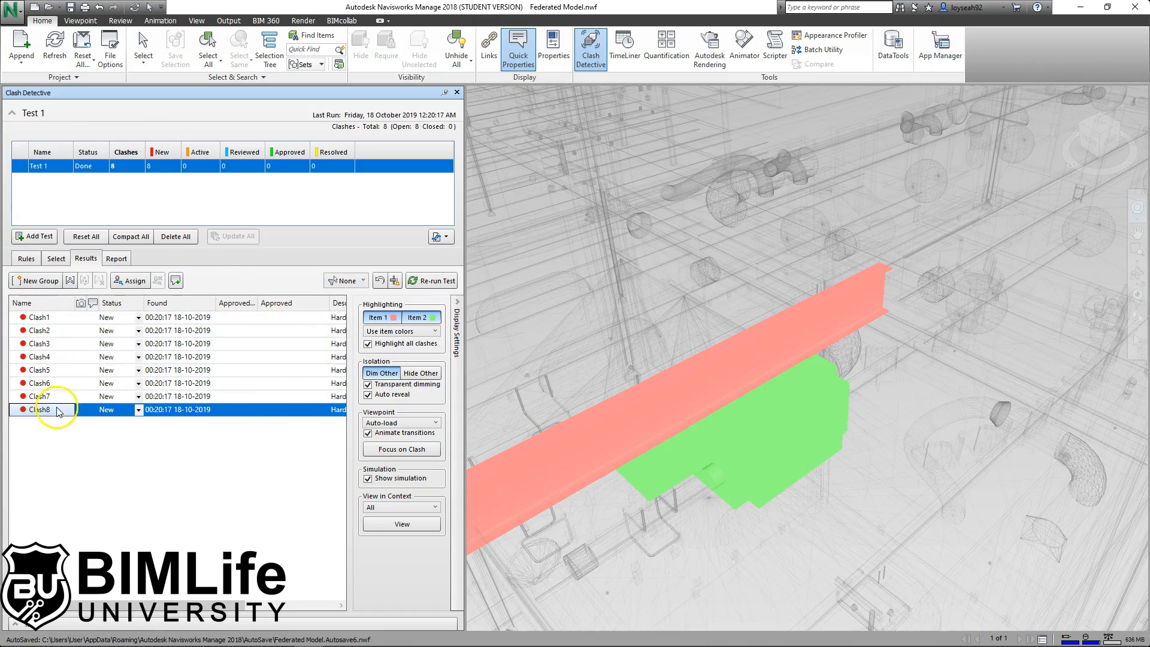
click(456, 324)
click(457, 329)
click(455, 329)
click(456, 331)
click(456, 332)
click(456, 334)
click(456, 335)
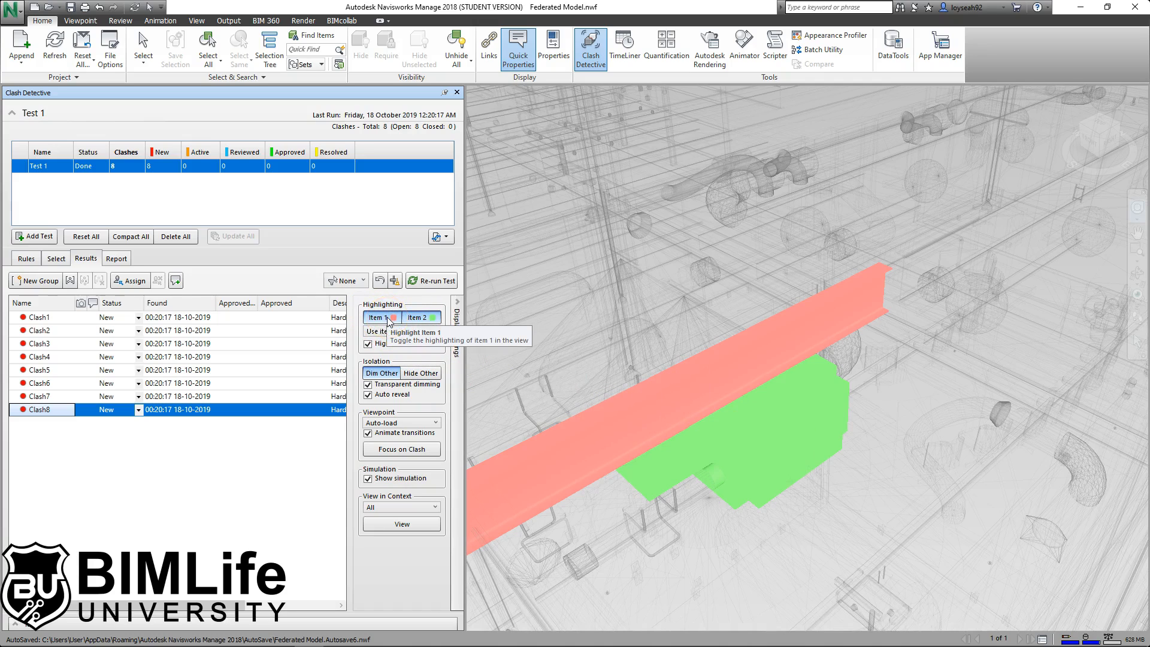
Switch the clash highlighting to status color.
click(419, 331)
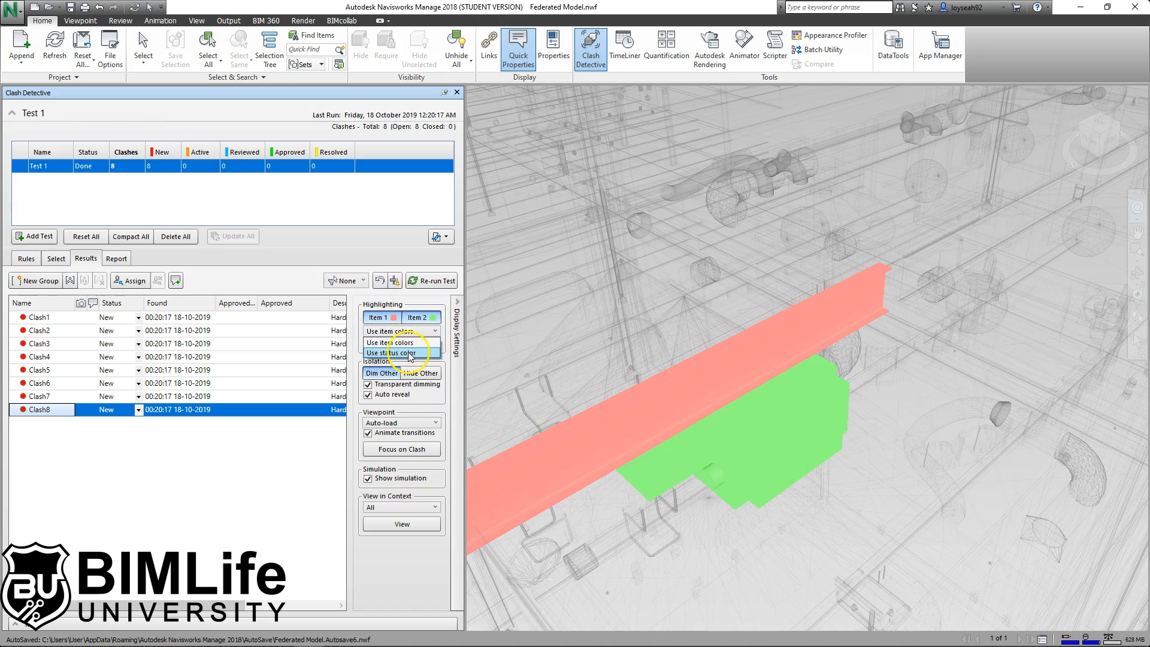
click(408, 354)
scroll(822, 376, down, 5)
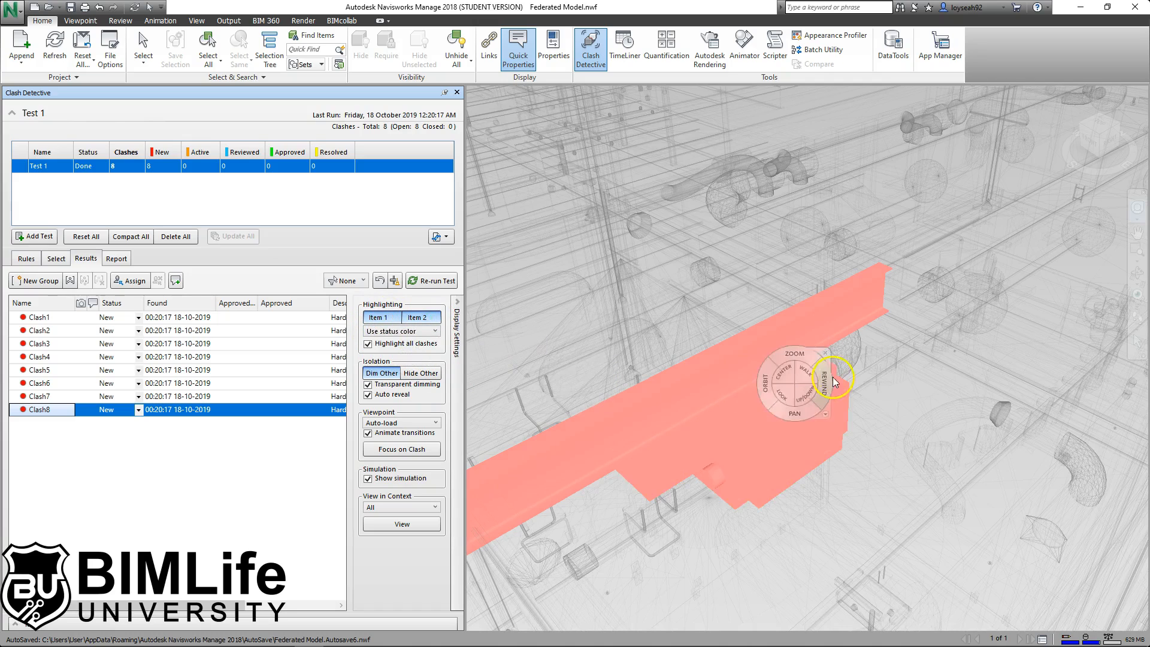
scroll(822, 376, up, 1)
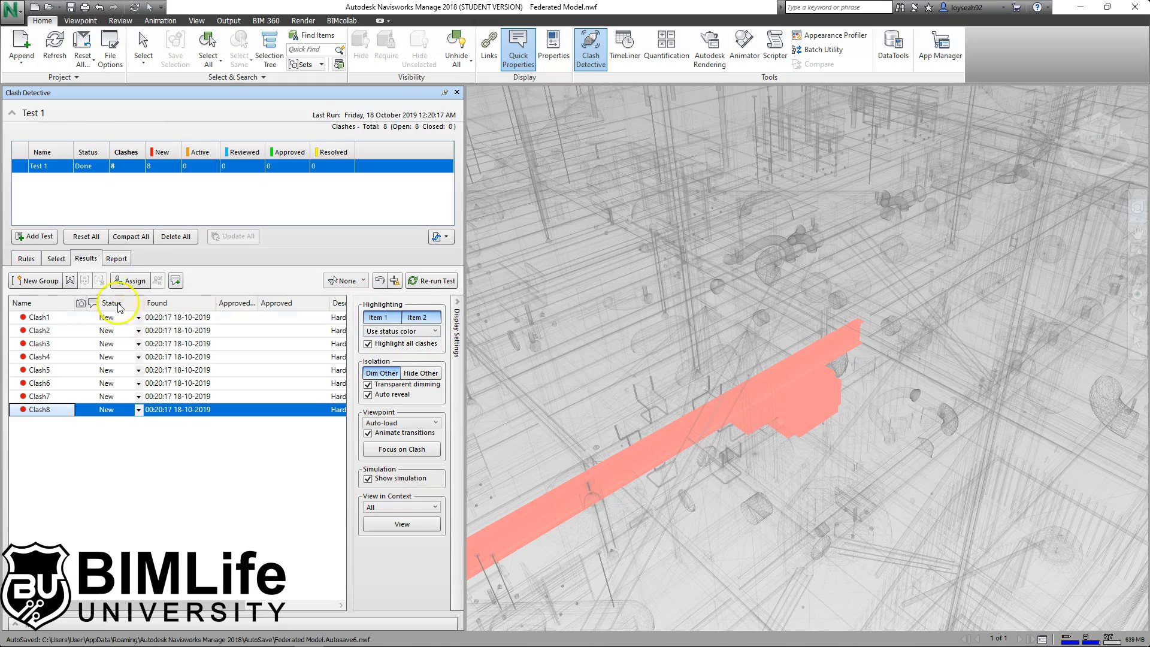
Change Clash1's status in turn to Active, Reviewed, Approved and Resolved.
click(131, 319)
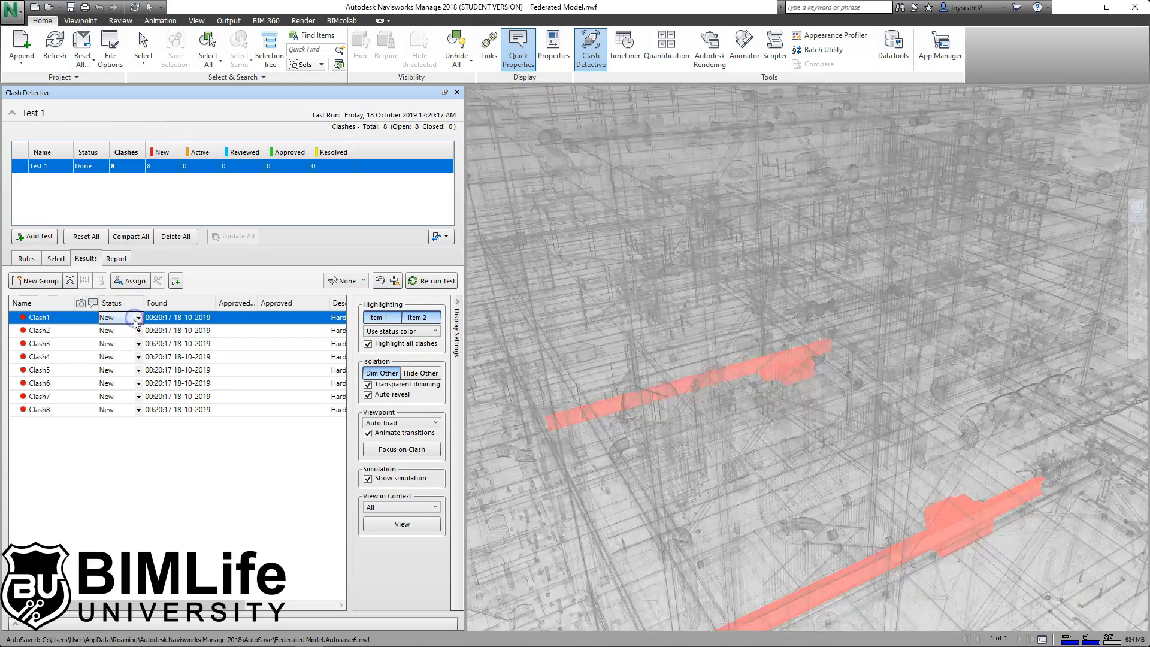
click(137, 318)
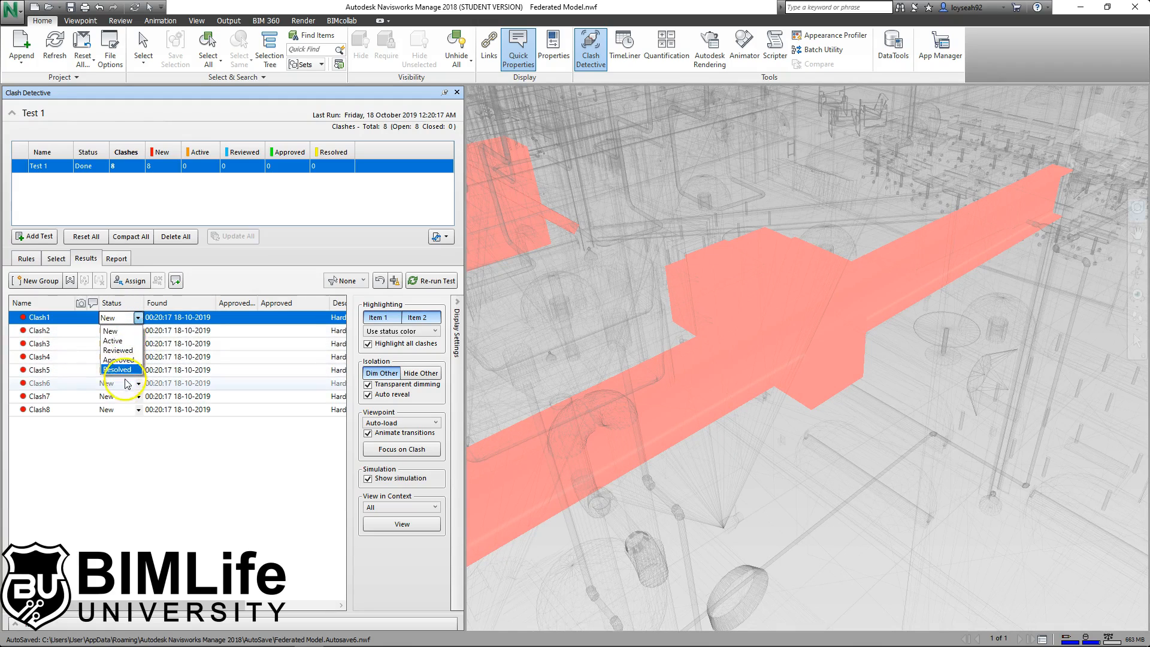
click(113, 341)
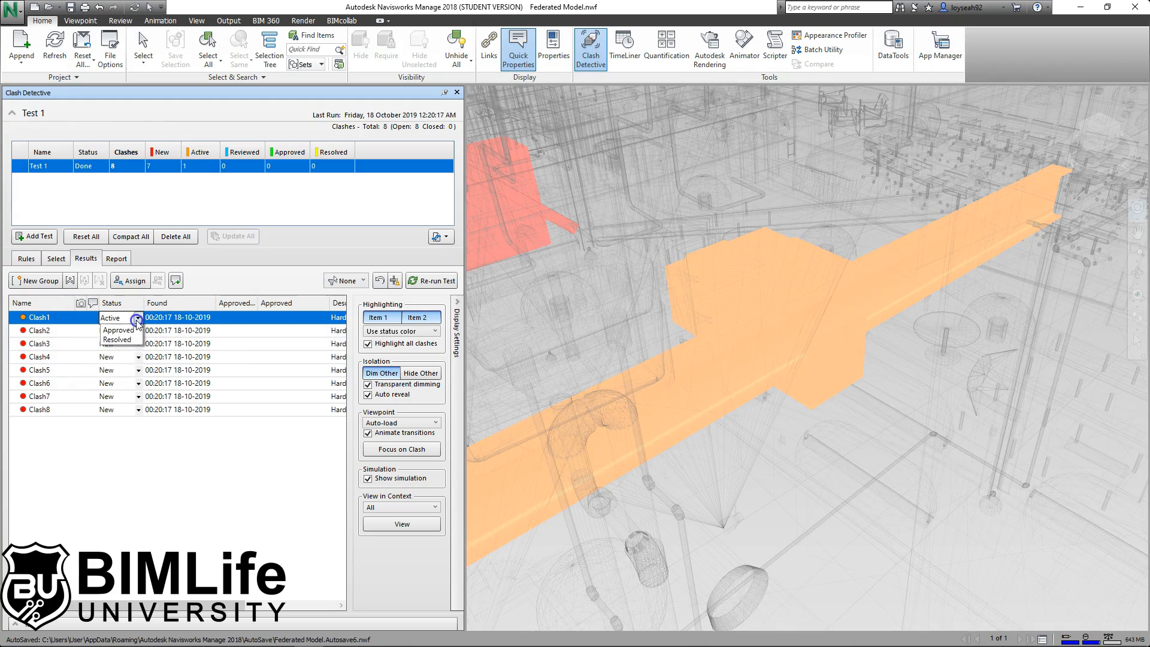
click(119, 350)
click(138, 317)
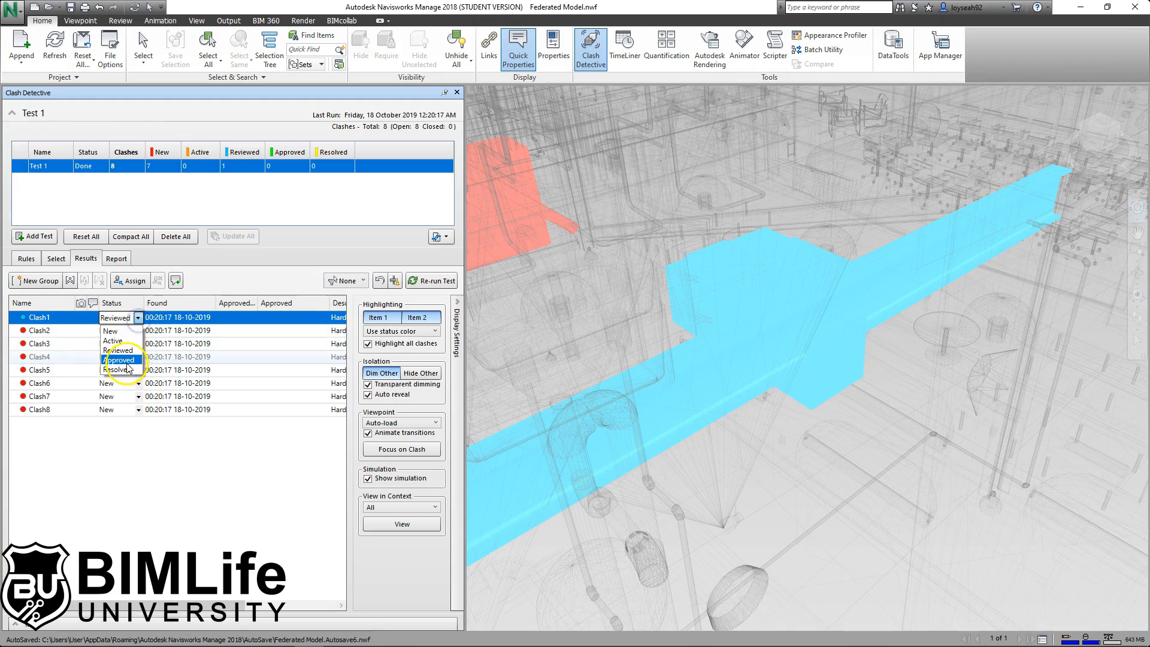
click(129, 360)
click(138, 319)
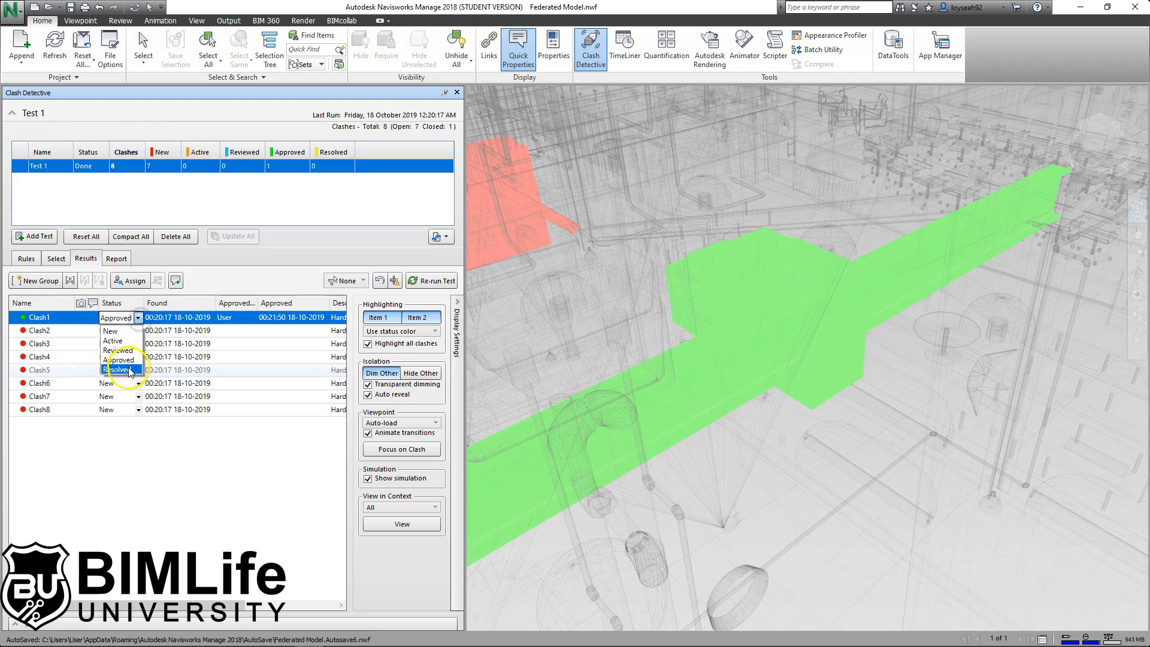
click(120, 370)
click(139, 320)
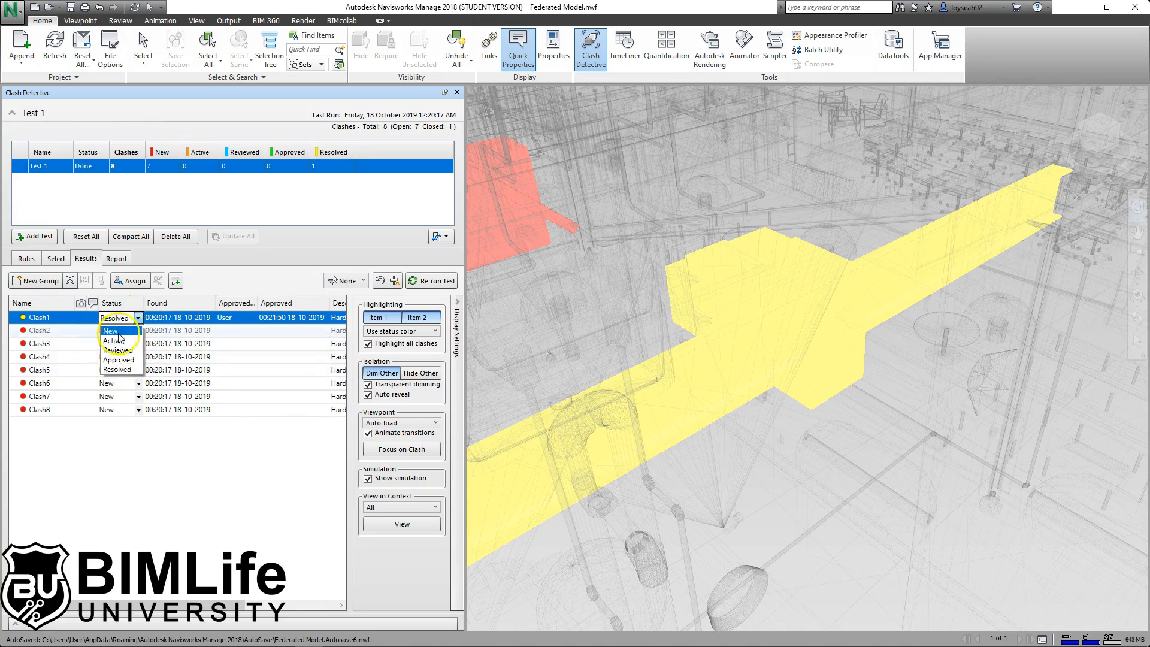
click(119, 370)
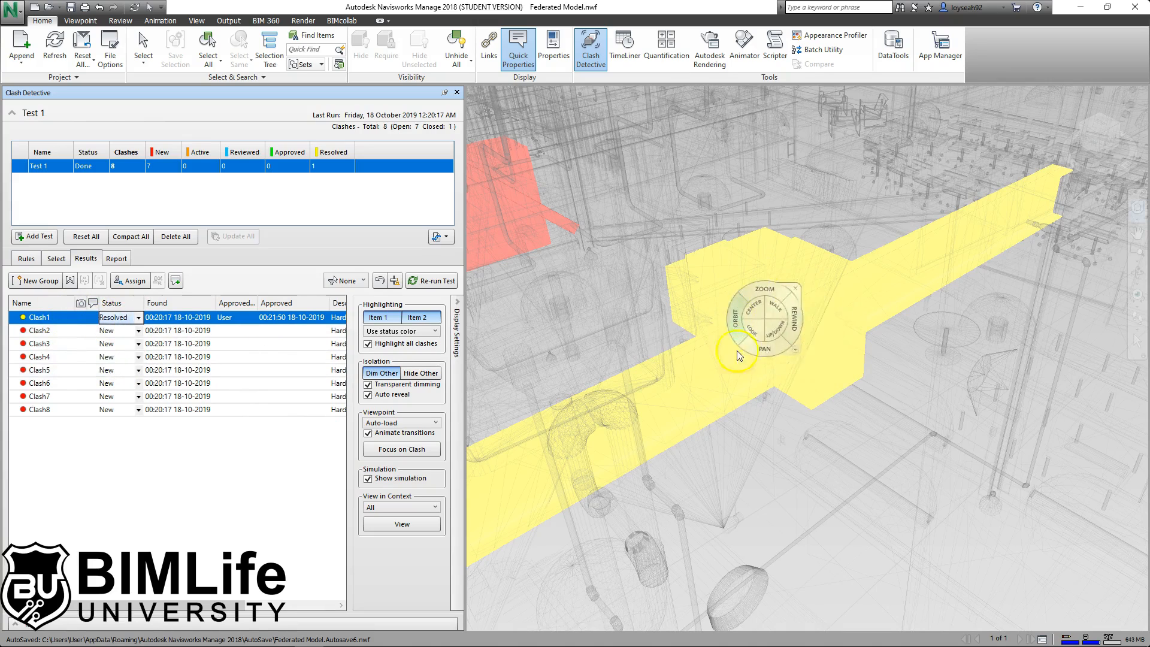
Reset Clash1's status to New and switch the clash highlighting back to item colors.
click(120, 318)
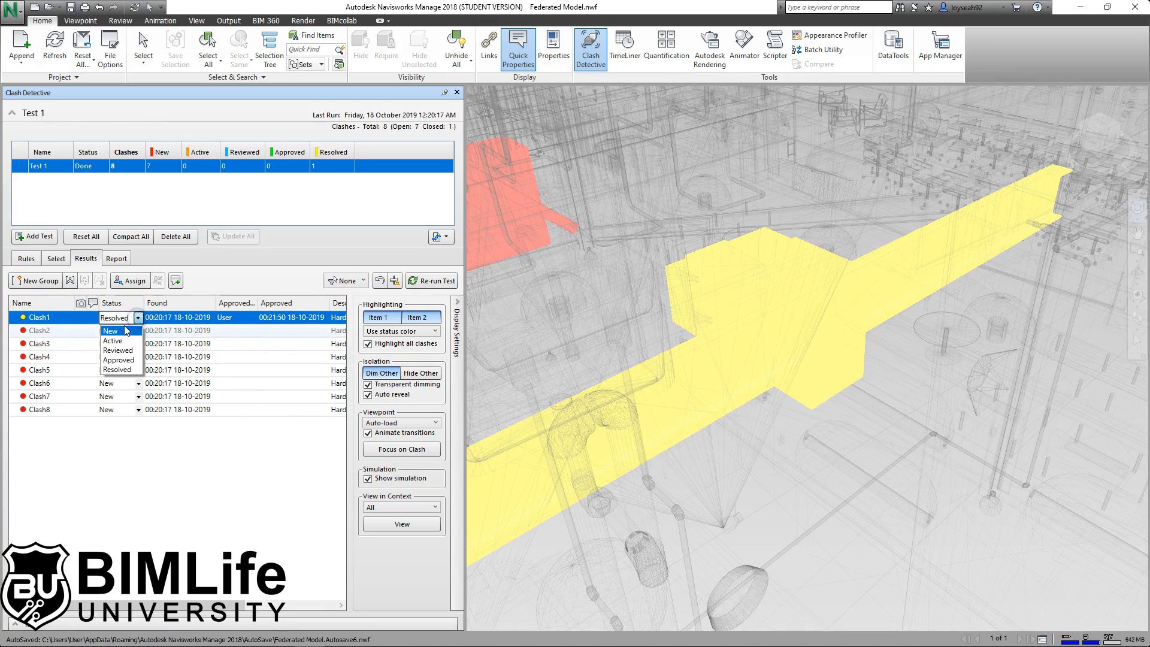
click(118, 331)
click(402, 332)
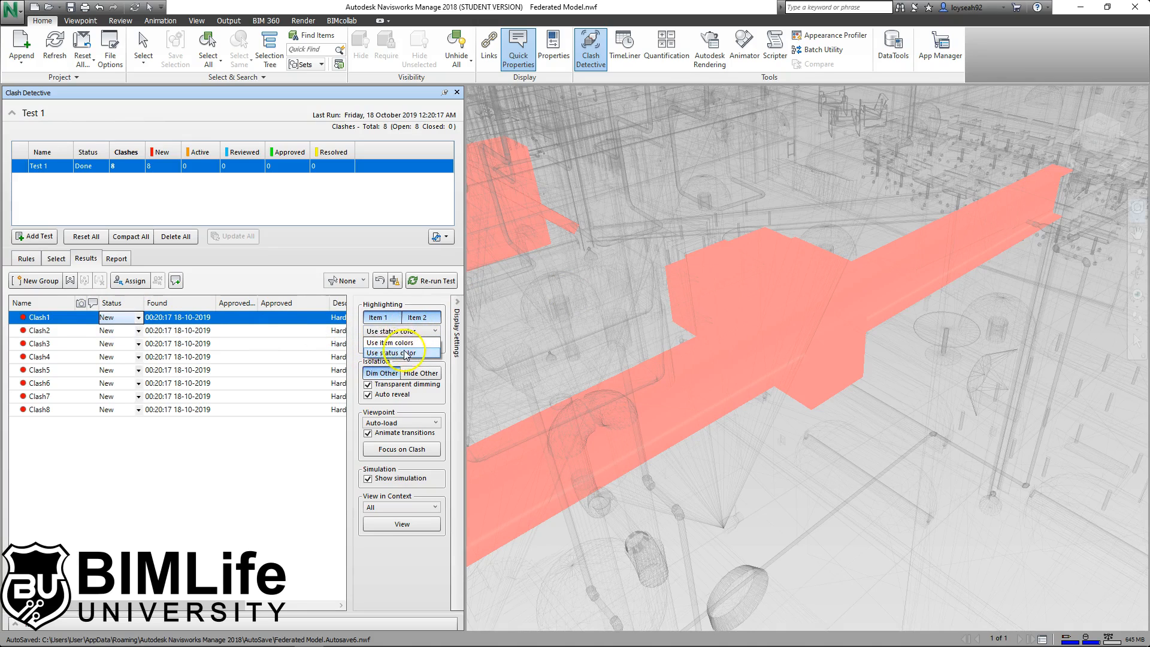
click(385, 343)
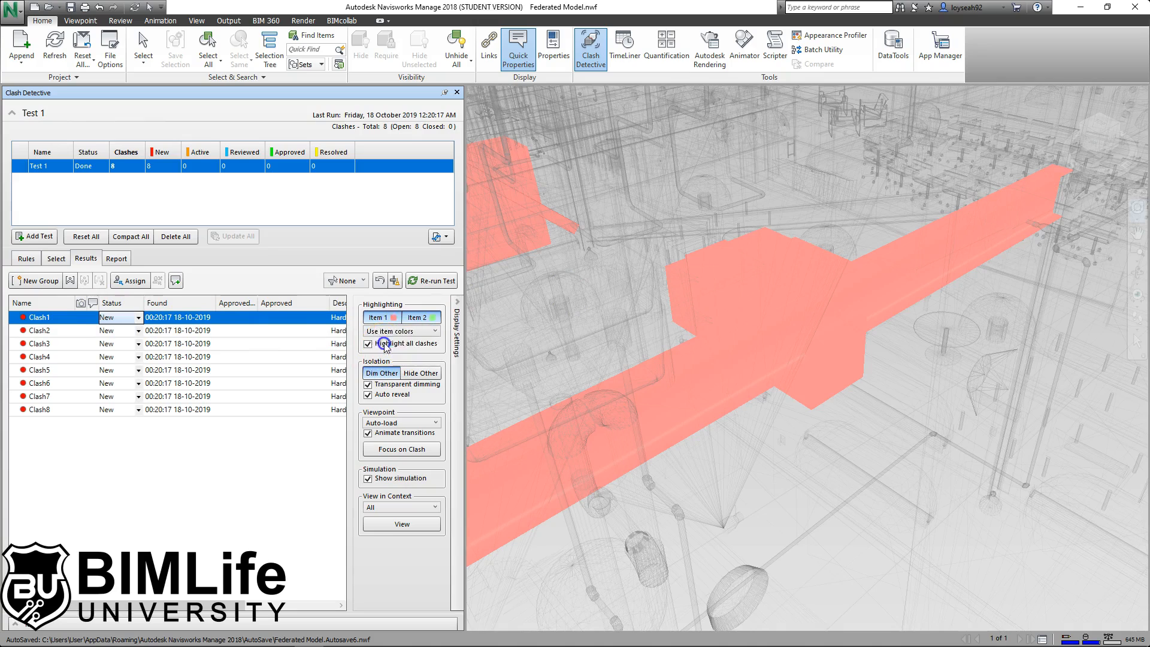
Close the navigation wheel and compare hiding with dimming the other items around Clash1, ending with Dim Other.
scroll(776, 341, down, 5)
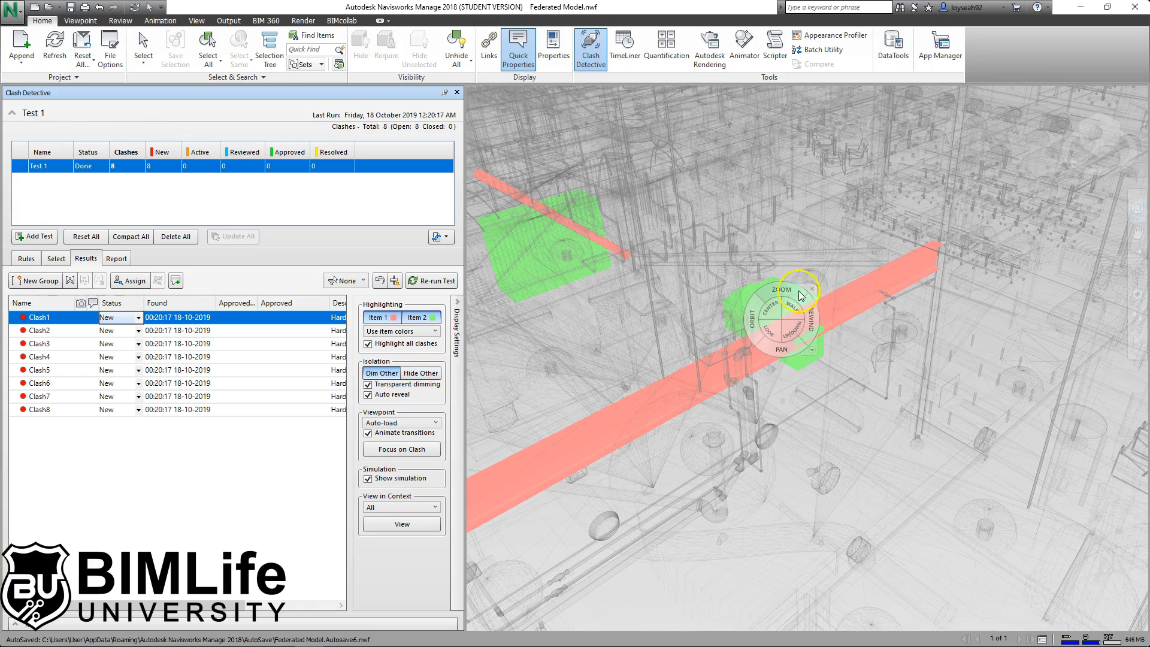
click(812, 288)
click(421, 373)
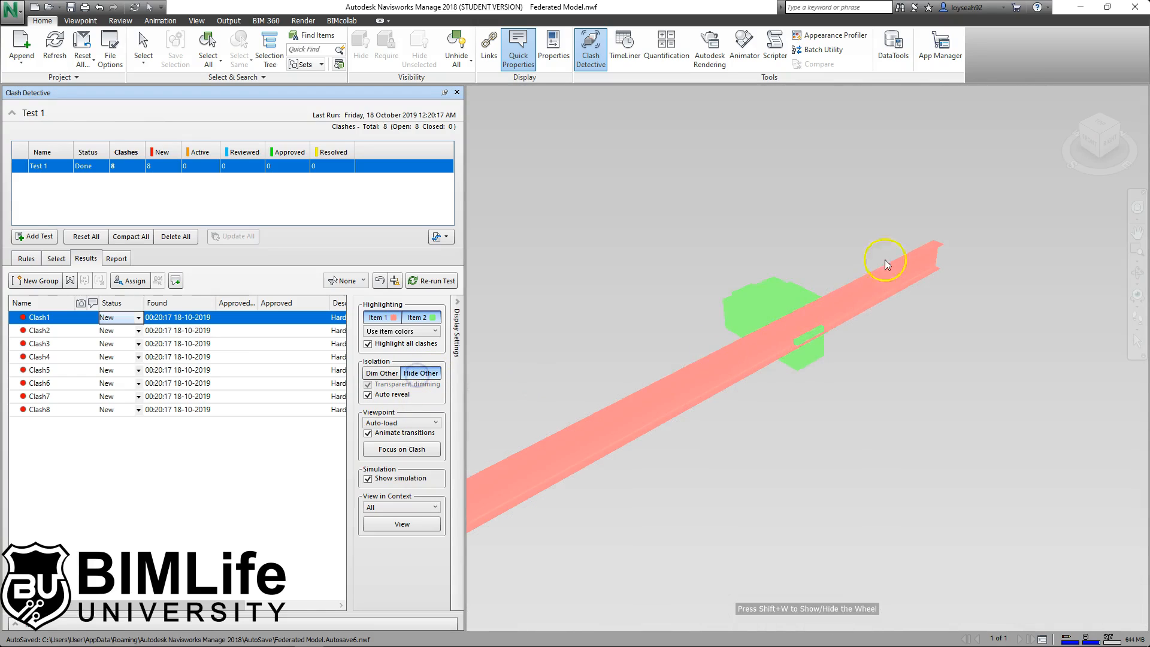
scroll(814, 413, down, 3)
scroll(813, 413, down, 2)
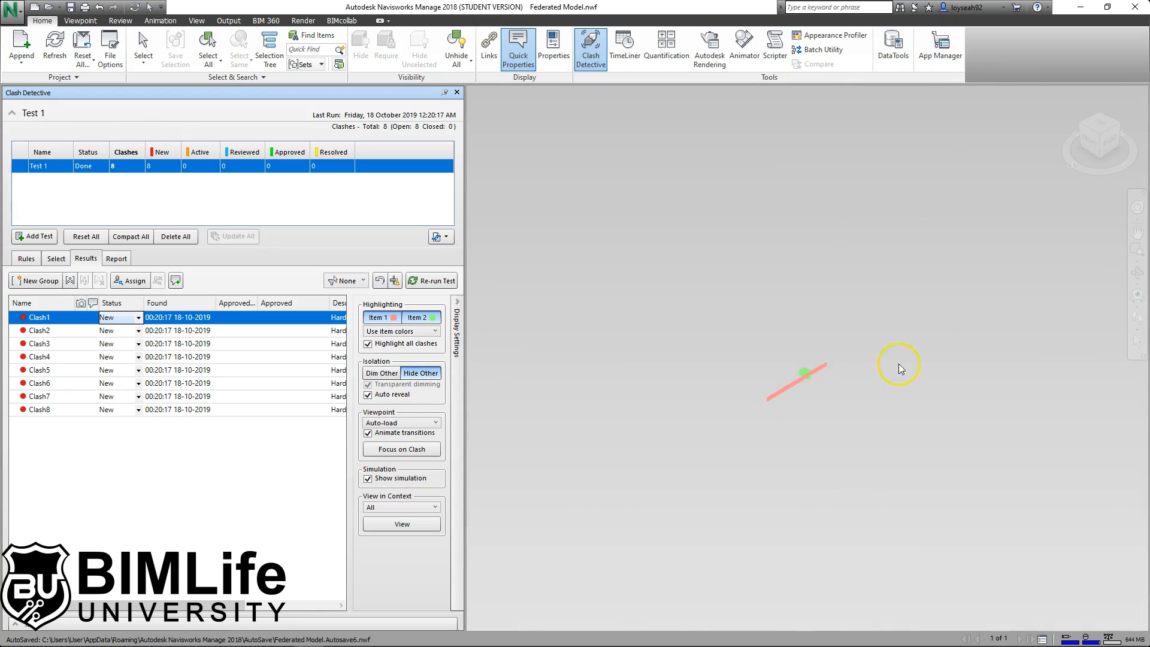
scroll(861, 451, up, 2)
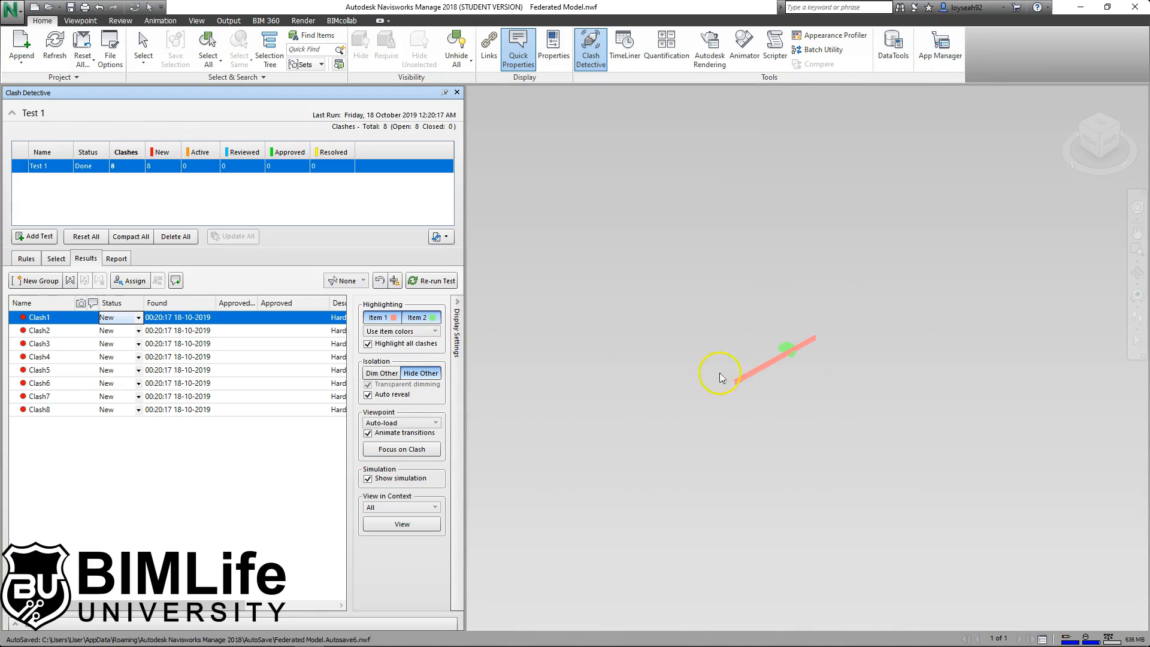
click(806, 335)
click(802, 345)
click(385, 374)
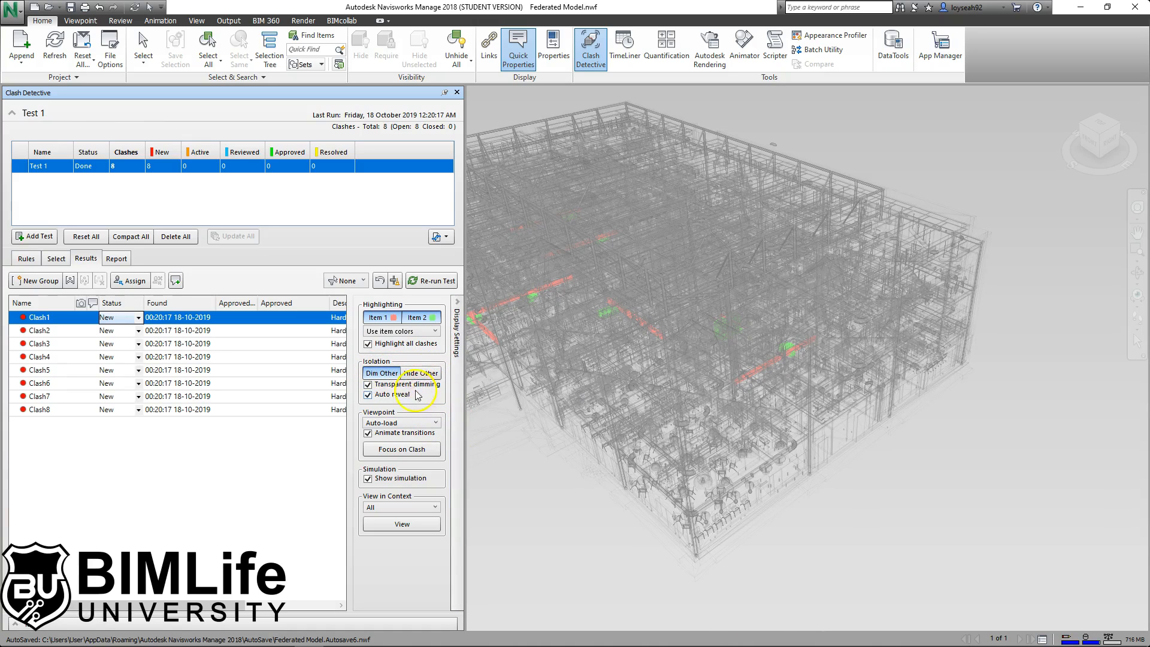
Focus the view on Clash1, and compare the views of Clash2 and Clash1.
click(402, 450)
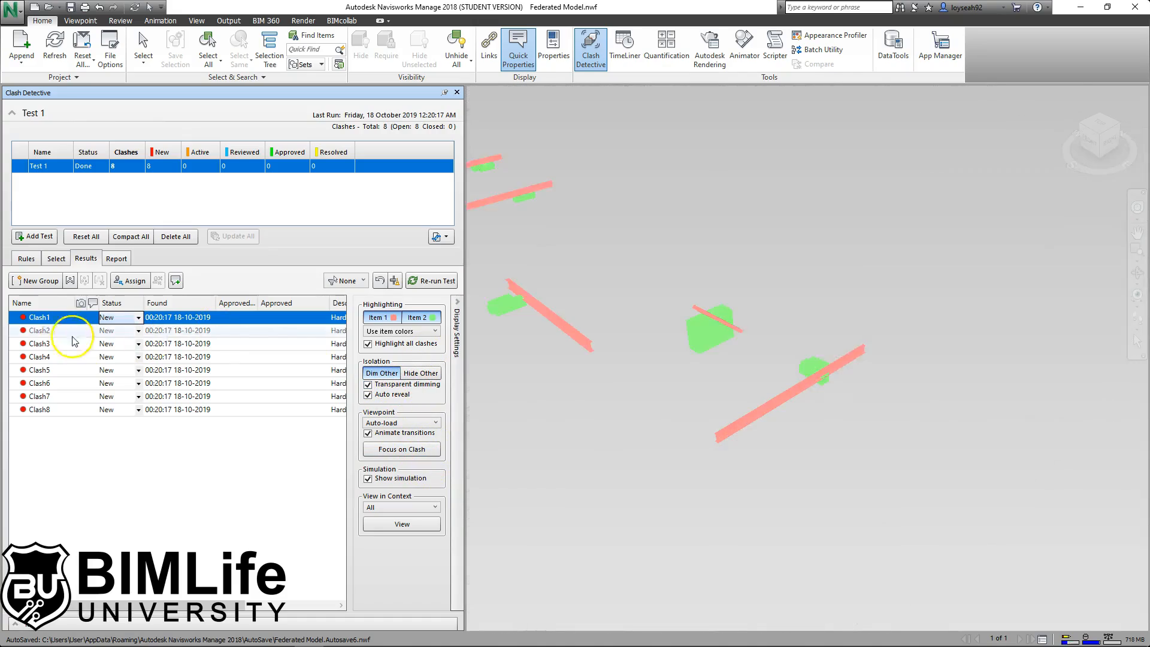
click(68, 331)
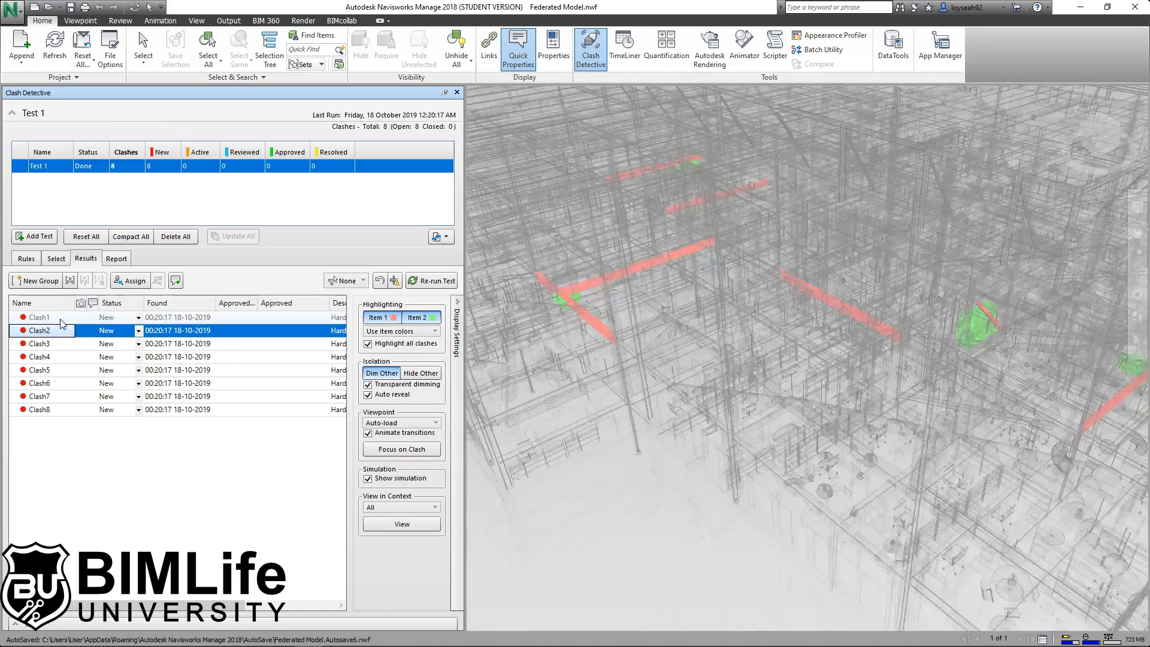
click(61, 320)
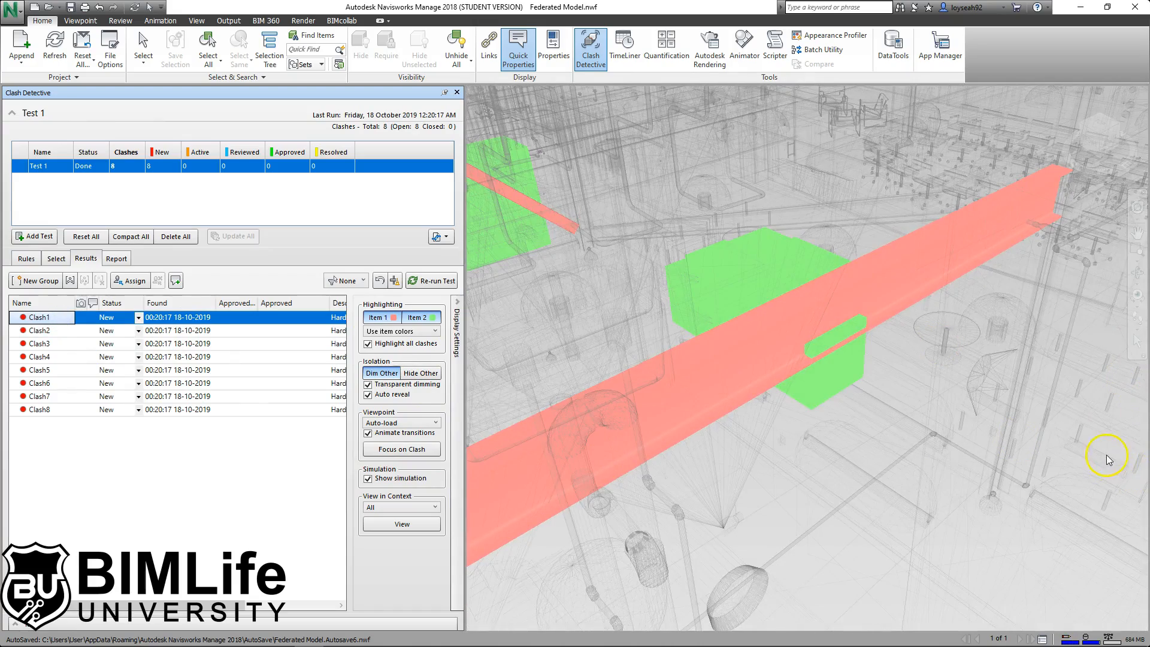
Examine the available clash viewpoint modes and choose Auto-load.
mouse_move(888, 544)
click(395, 423)
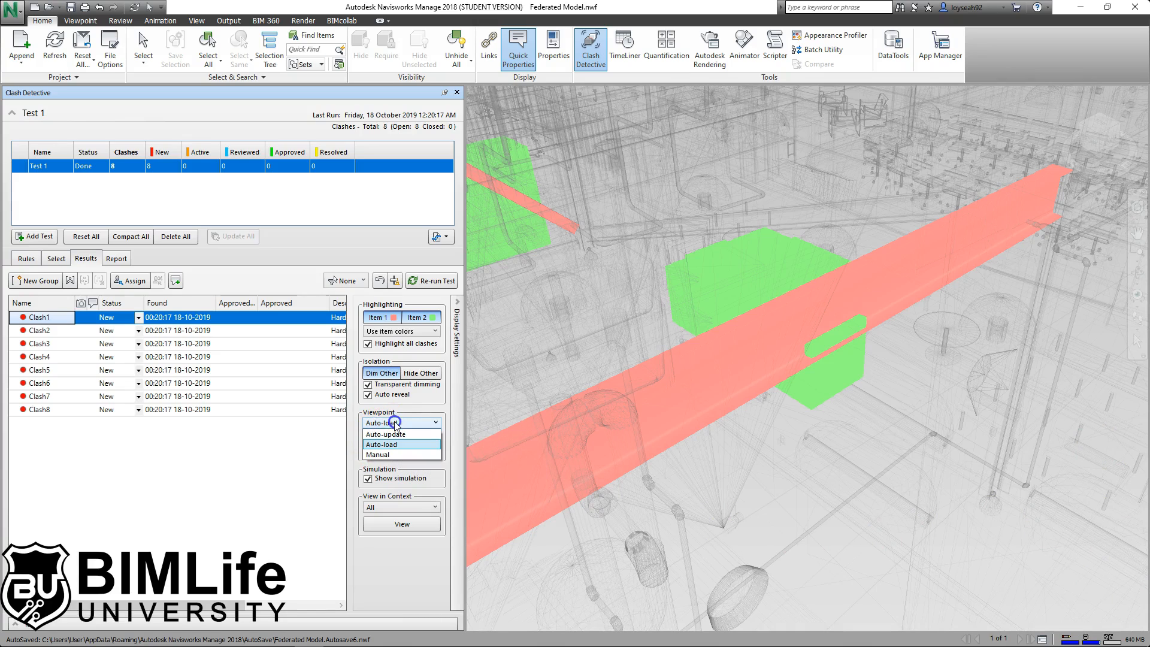
click(390, 444)
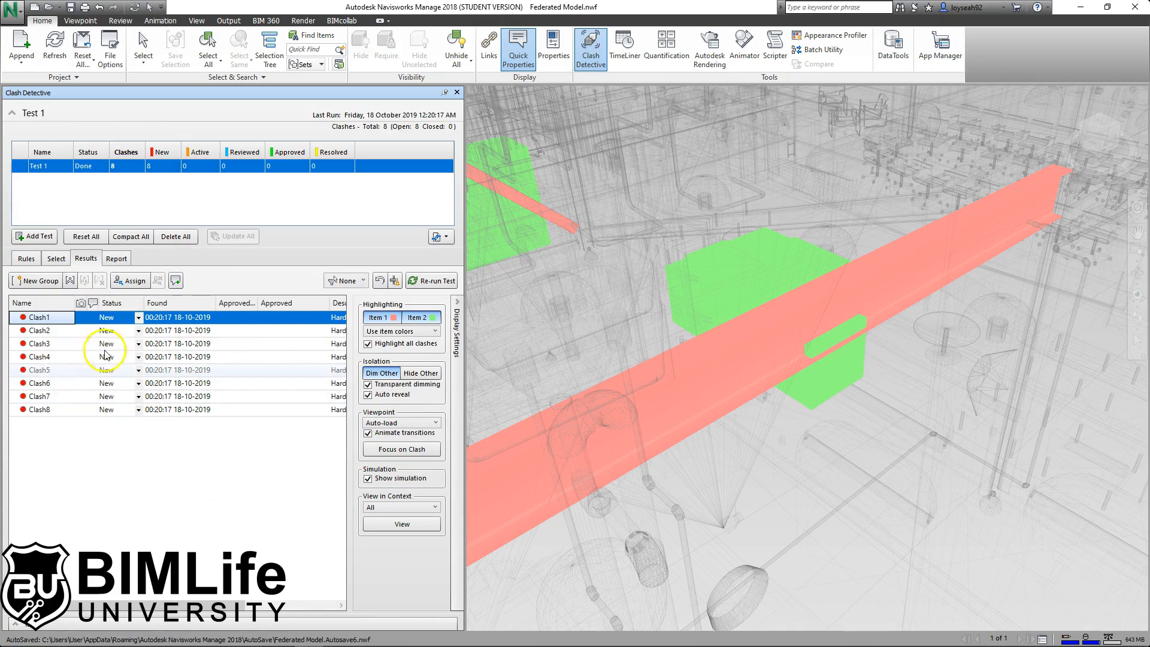
In the clash report contents, also include Date Found, Date Approved, Approved By, Layer Name, Item Path, Distance, Quick Properties, Image, Simulation Dates and Simulation Event.
click(116, 260)
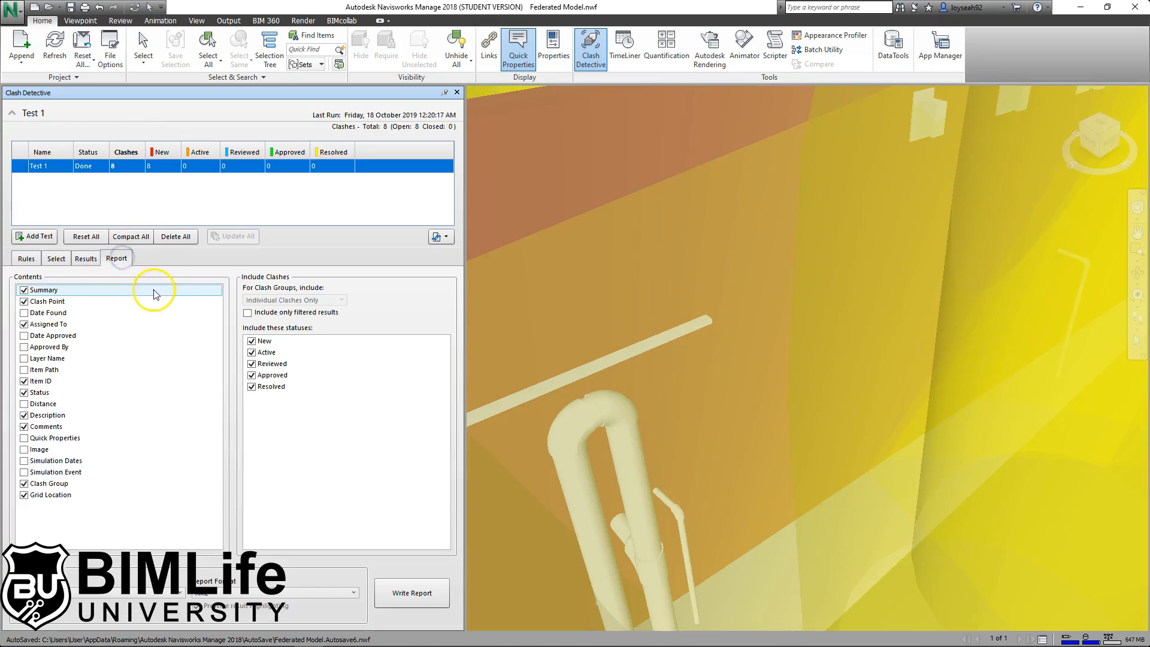
click(26, 311)
click(24, 312)
click(24, 335)
click(24, 347)
click(24, 359)
click(24, 370)
click(24, 404)
click(24, 438)
click(24, 449)
click(24, 460)
click(24, 473)
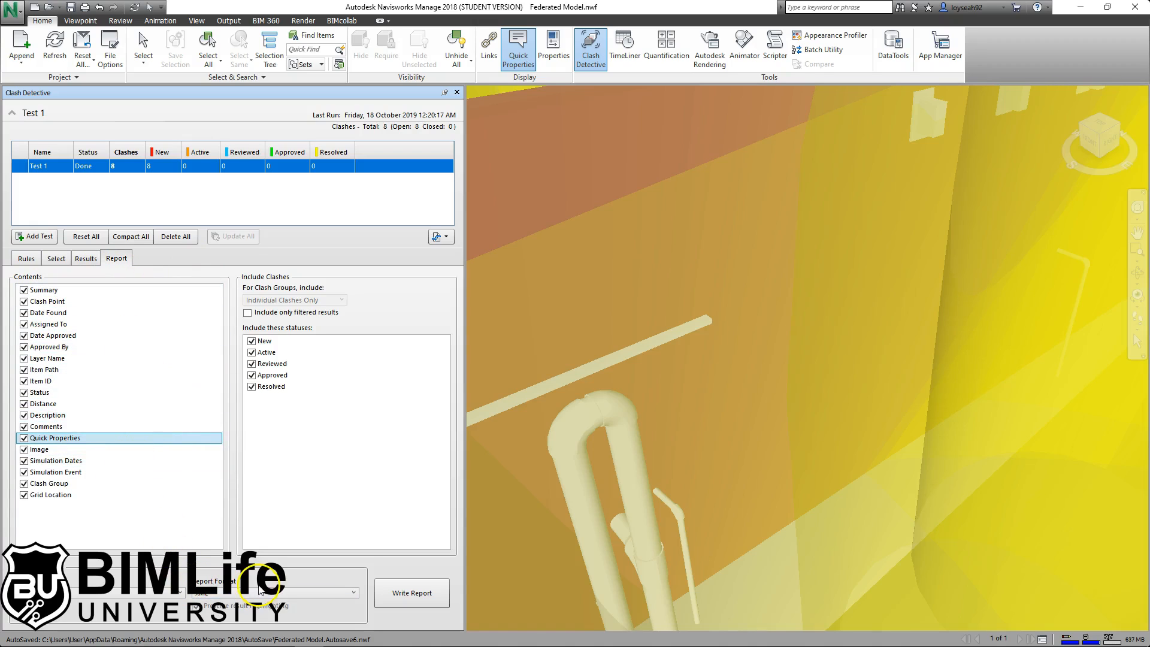
Write the clash report in HTML format and save it as Test 1 in folder 3 of Naviswork Training Files_For Video.
click(225, 597)
click(256, 559)
click(395, 599)
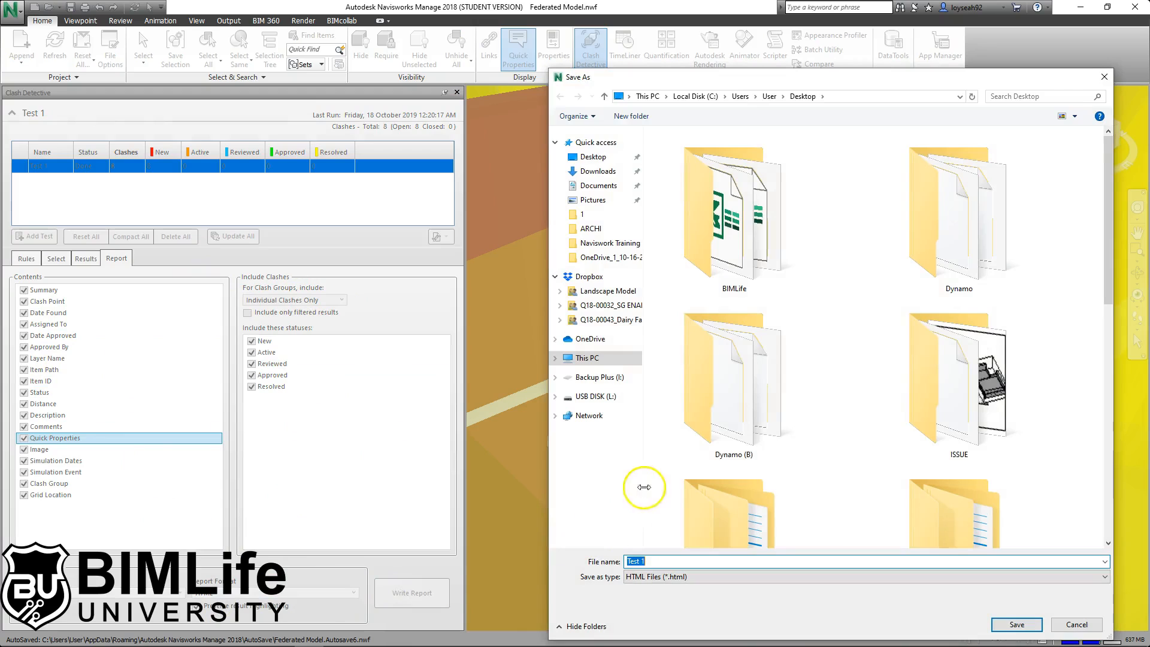
click(597, 220)
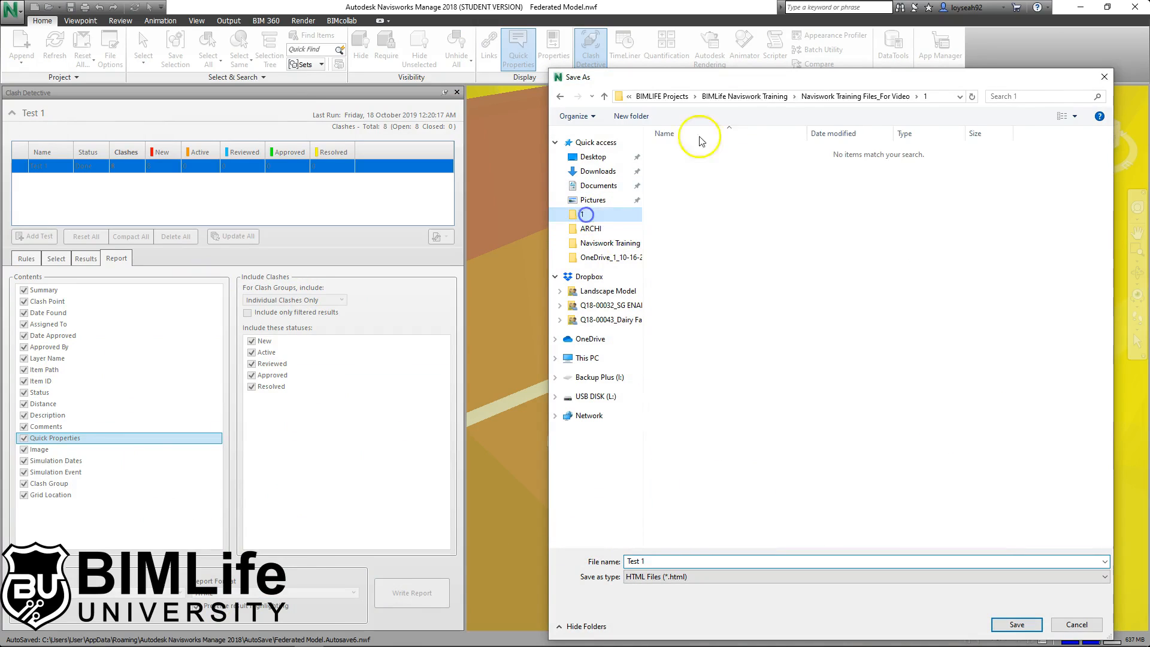
click(832, 96)
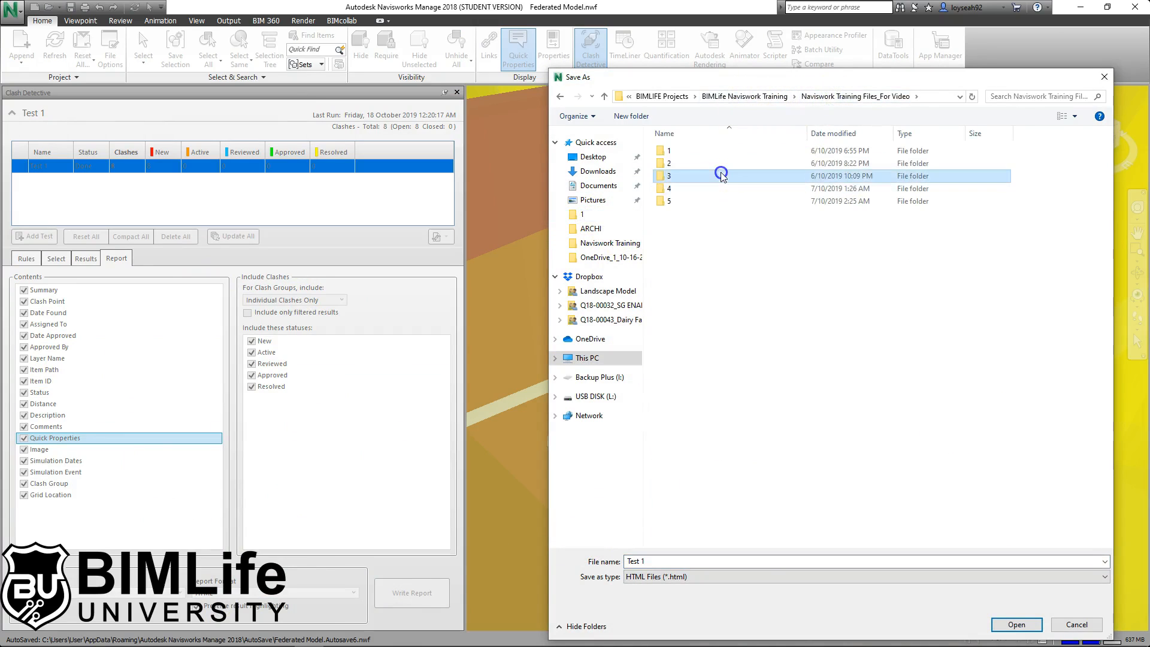
double_click(724, 176)
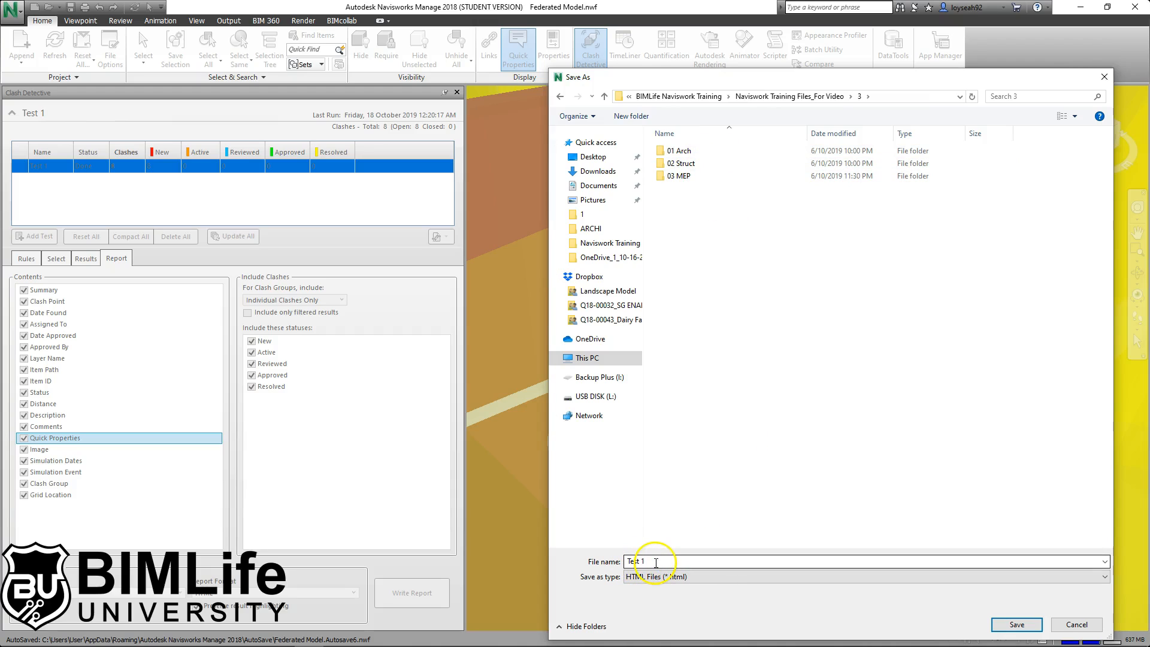
click(1017, 626)
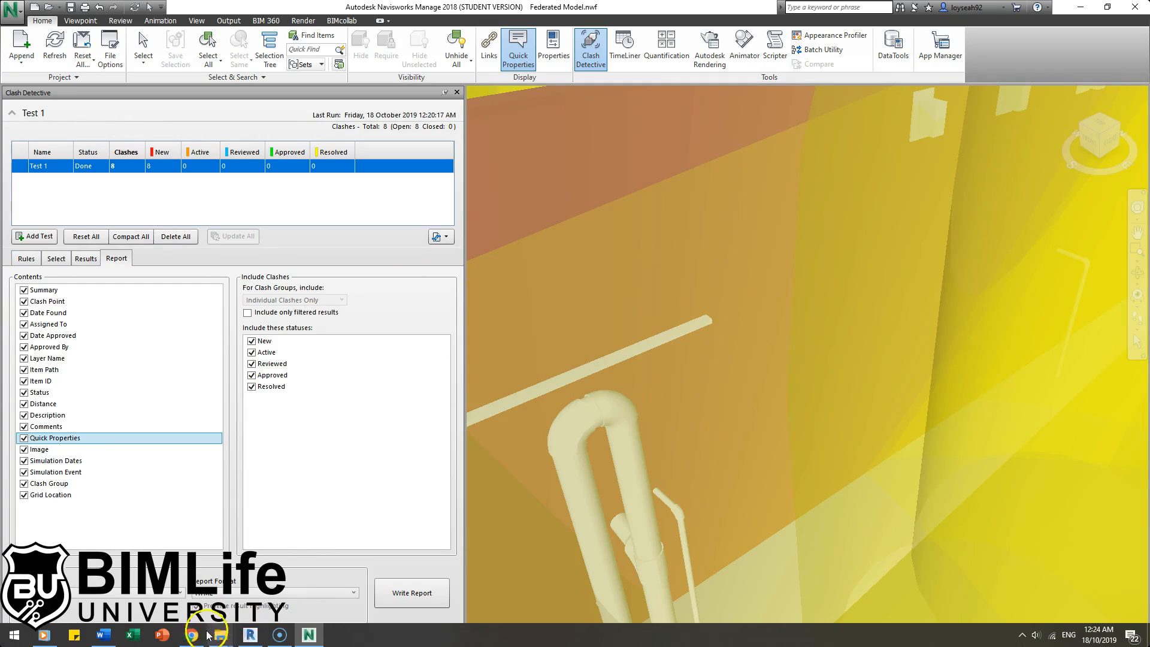
Switch to File Explorer and inspect the exported clash images in the Test 1_files folder, returning to folder 3.
click(219, 636)
click(177, 582)
click(190, 265)
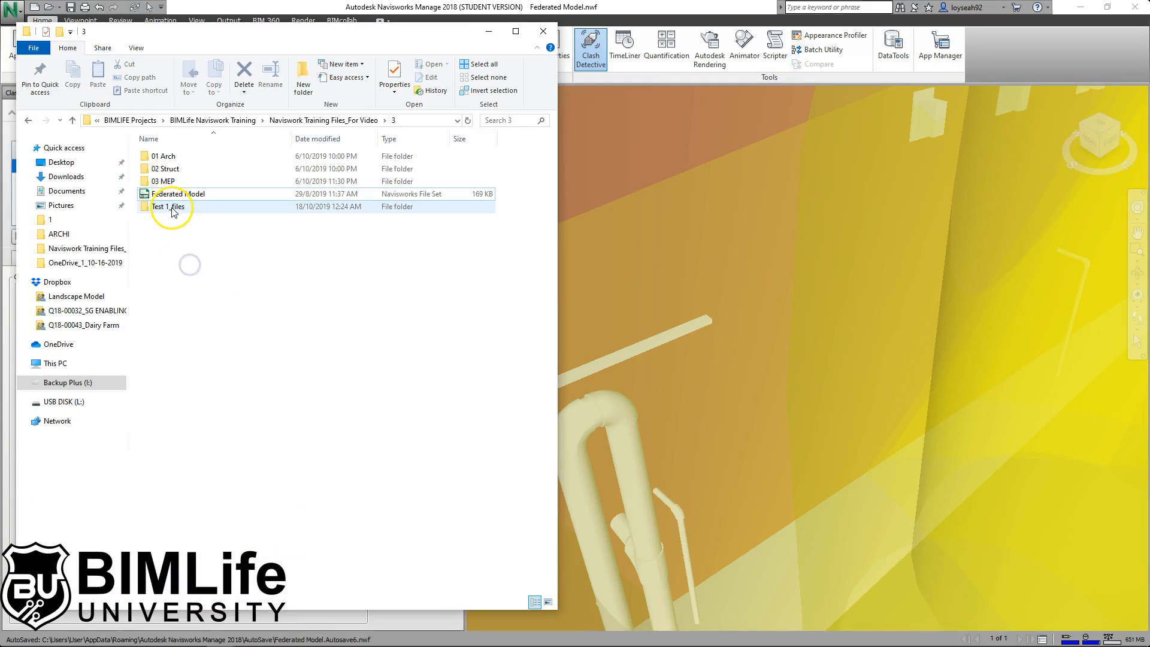
double_click(172, 207)
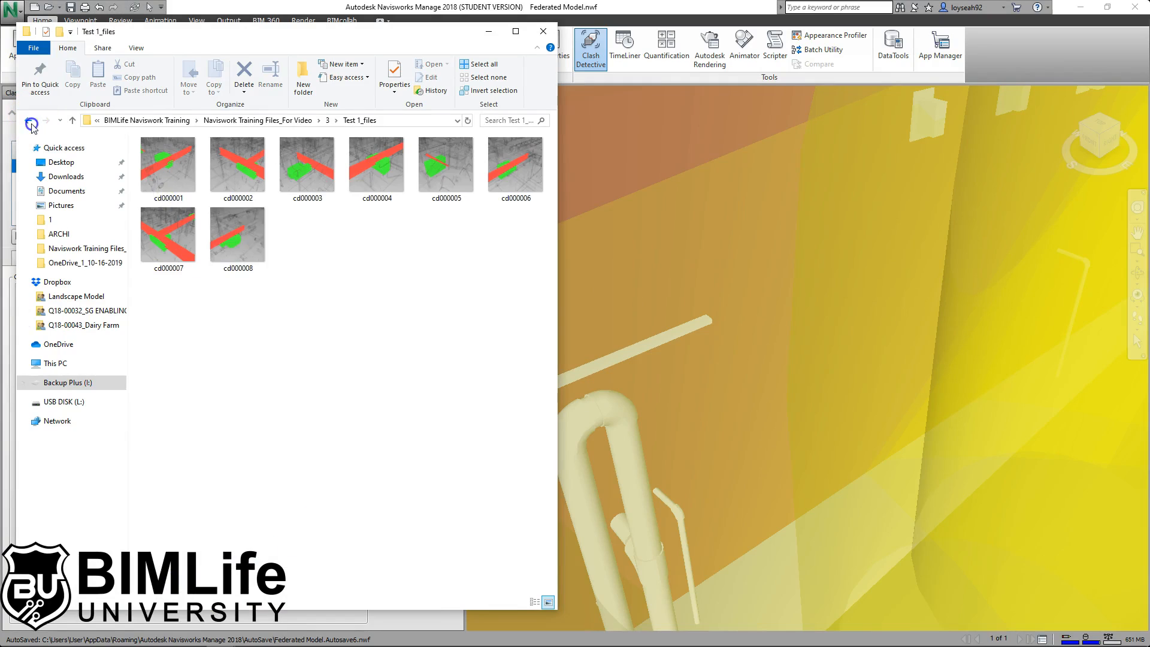
click(26, 120)
Open the exported Test 1 HTML clash report from folder 3 in Chrome.
click(224, 219)
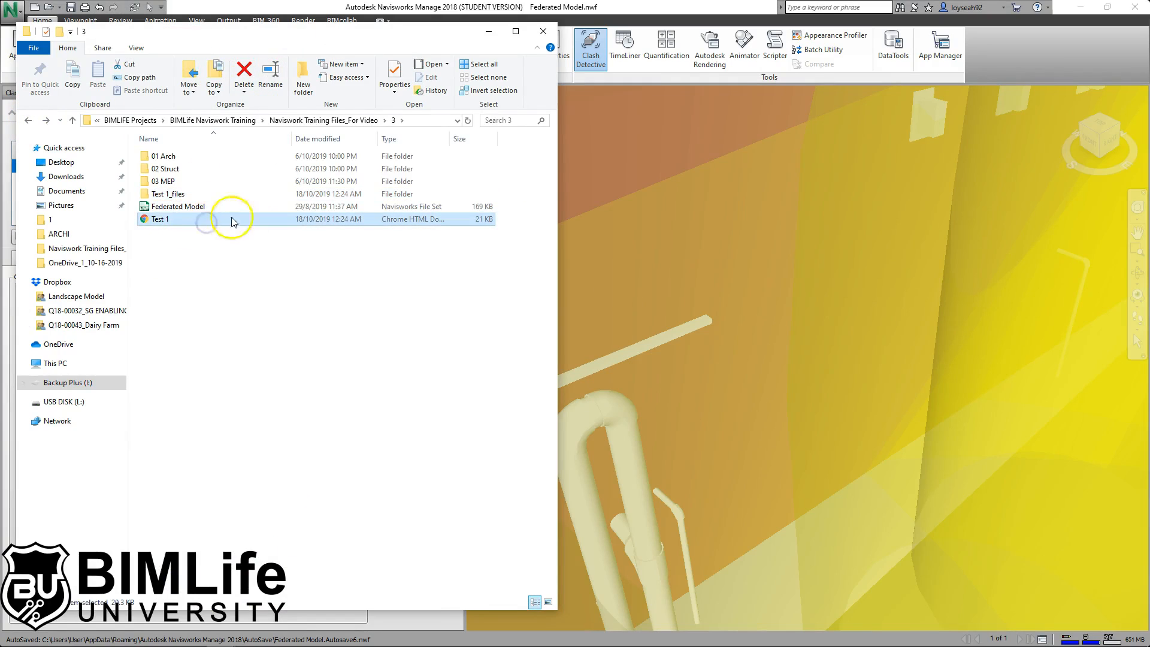
click(204, 276)
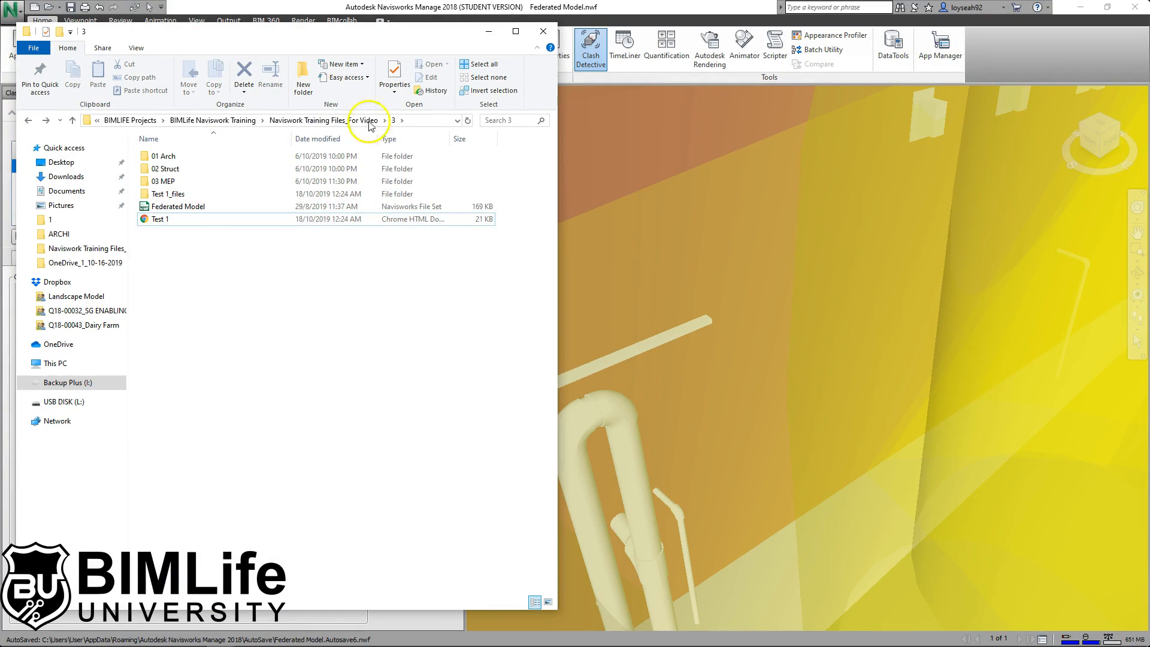
double_click(201, 221)
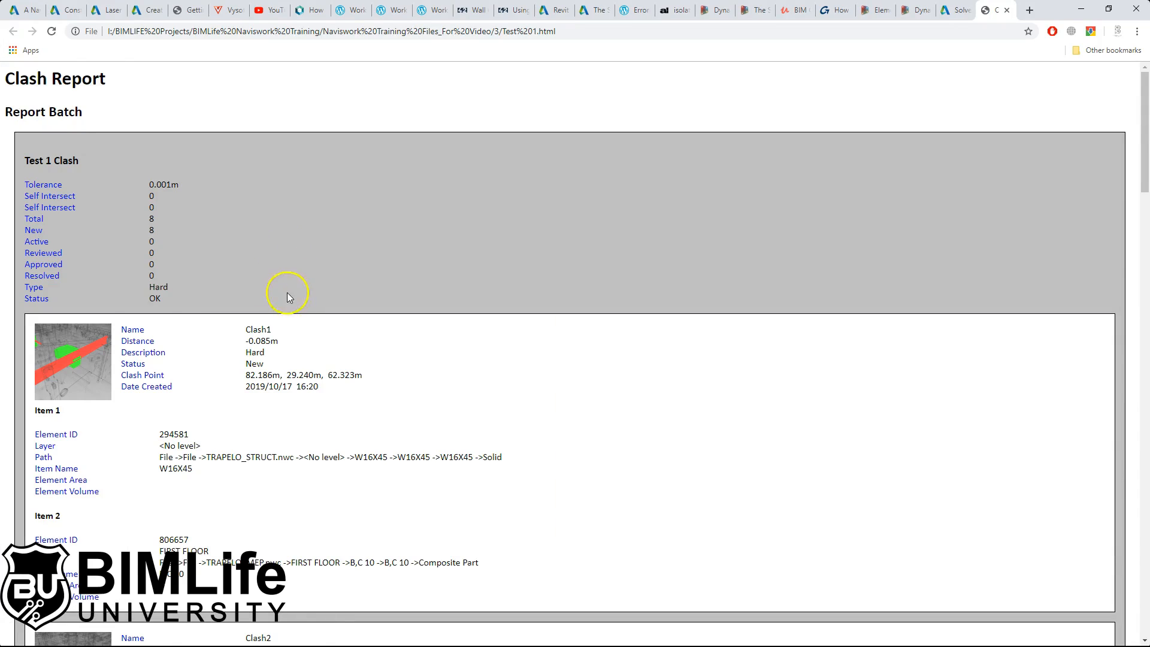
Examine the report's Test 1 summary and look through its clash entries up to Clash8.
scroll(286, 292, down, 1)
drag(23, 122, 182, 232)
click(208, 243)
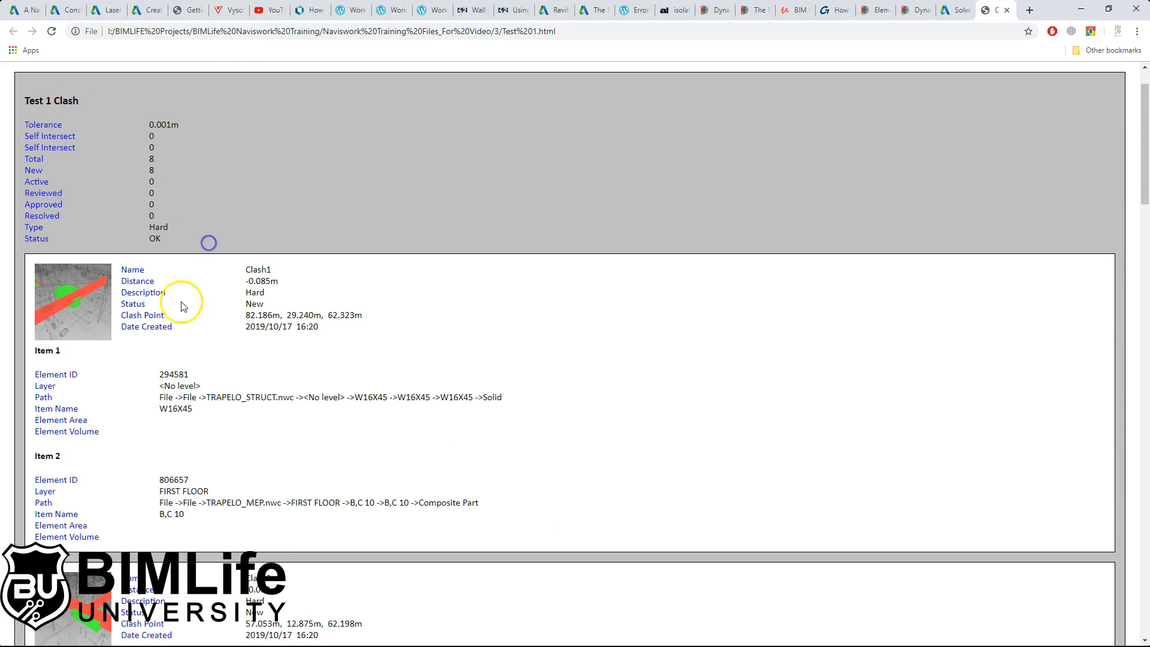
scroll(78, 432, down, 1)
scroll(260, 356, down, 3)
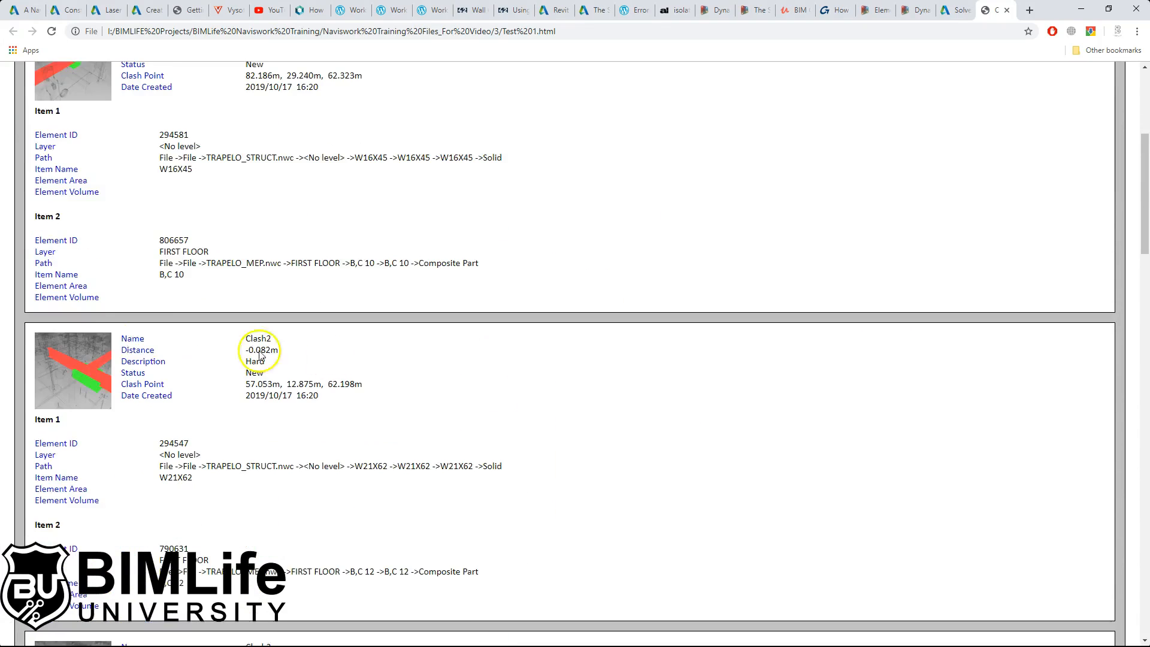
scroll(260, 355, down, 20)
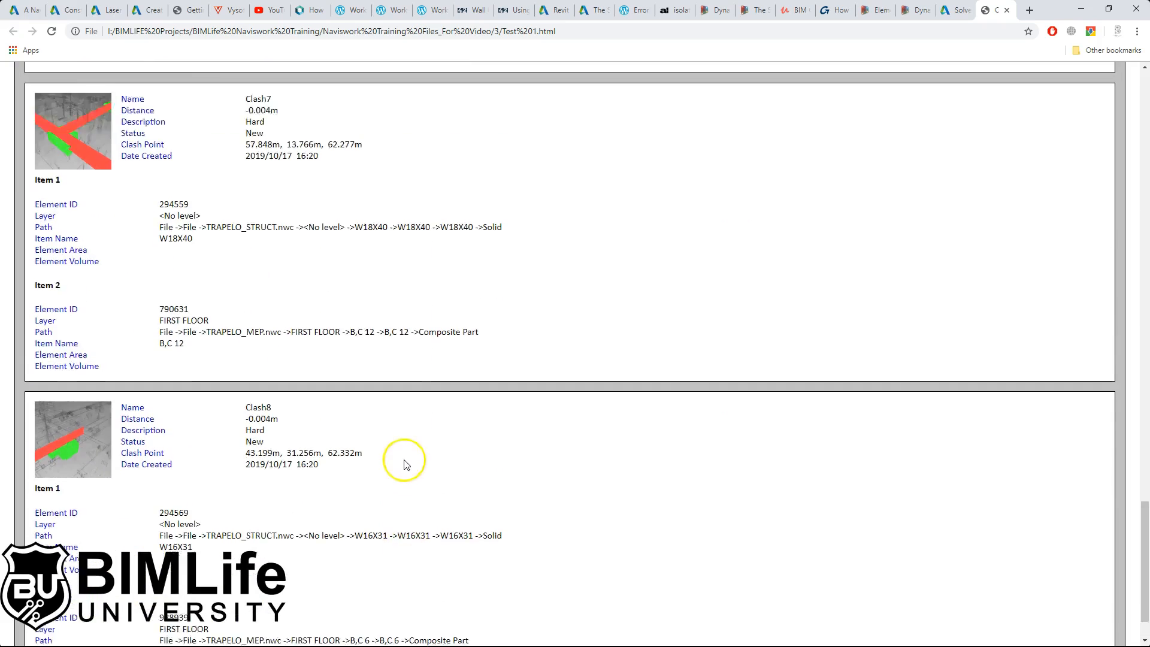
scroll(404, 464, up, 20)
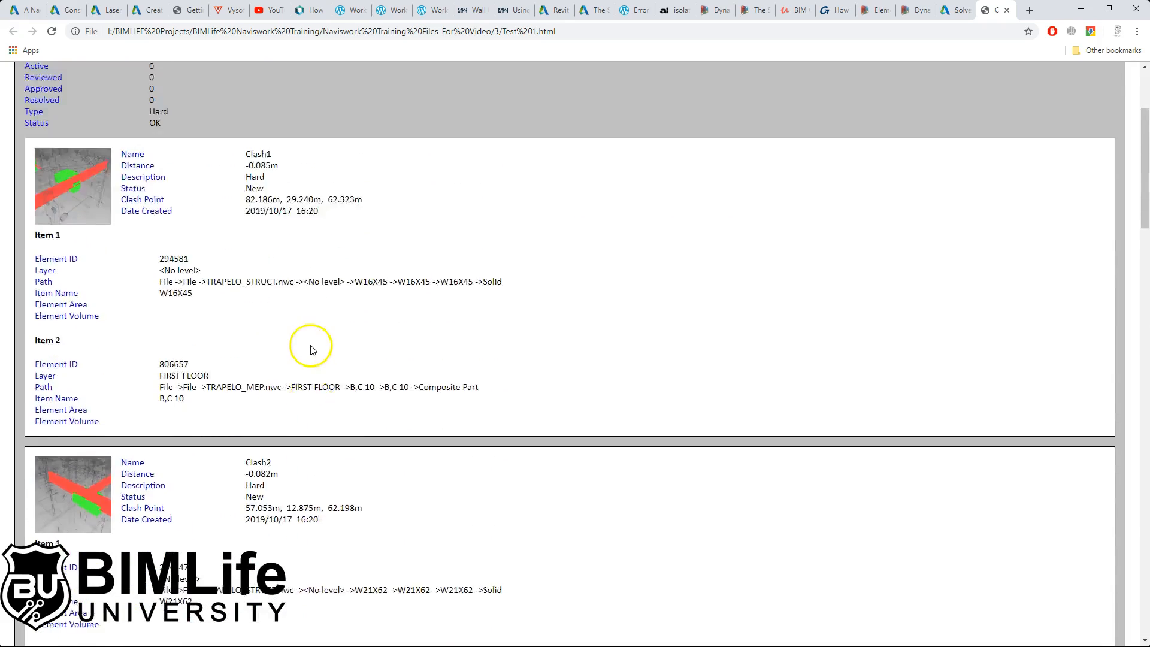
View the Clash1 image at full size and return to the clash report.
scroll(196, 257, down, 1)
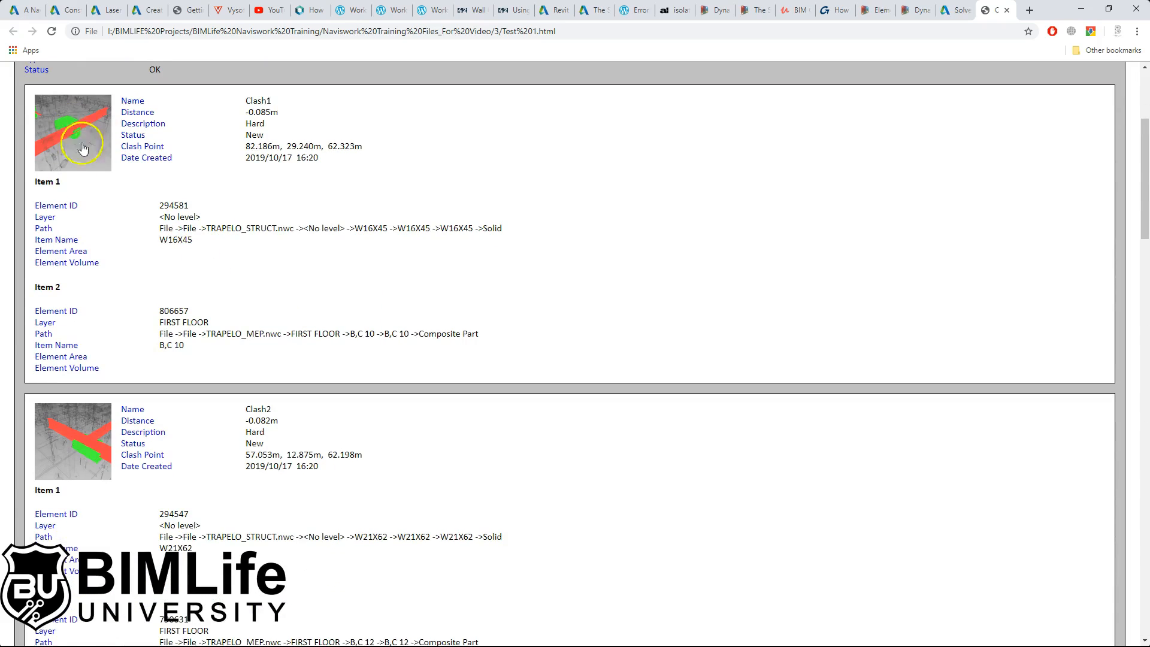
click(81, 135)
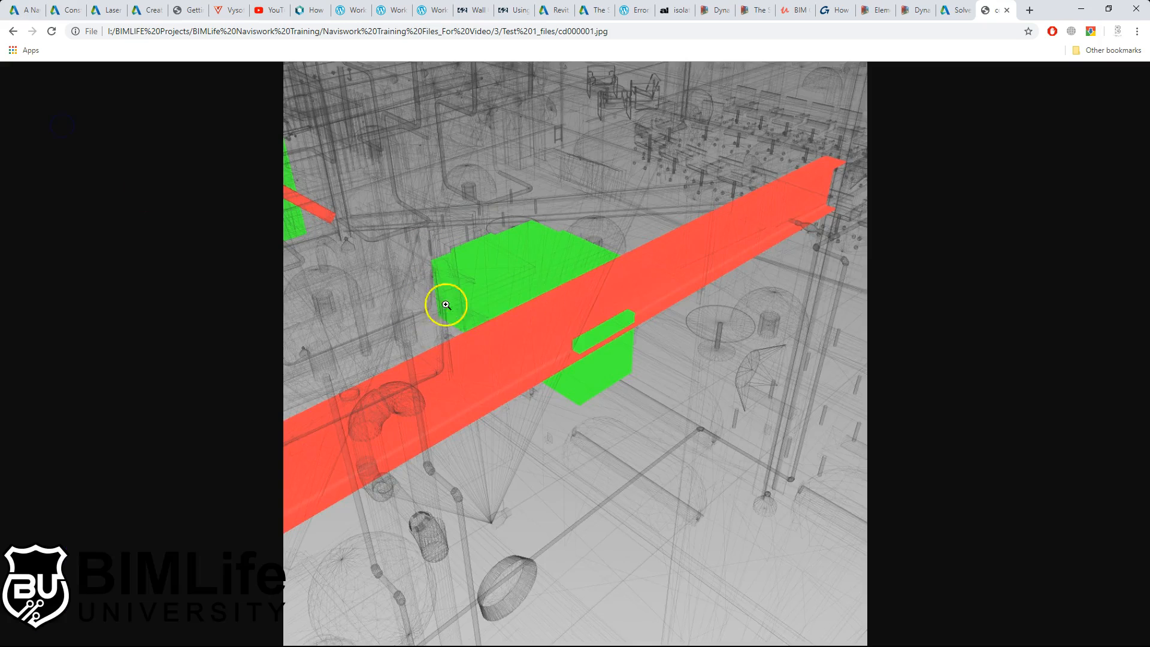
click(478, 249)
click(517, 241)
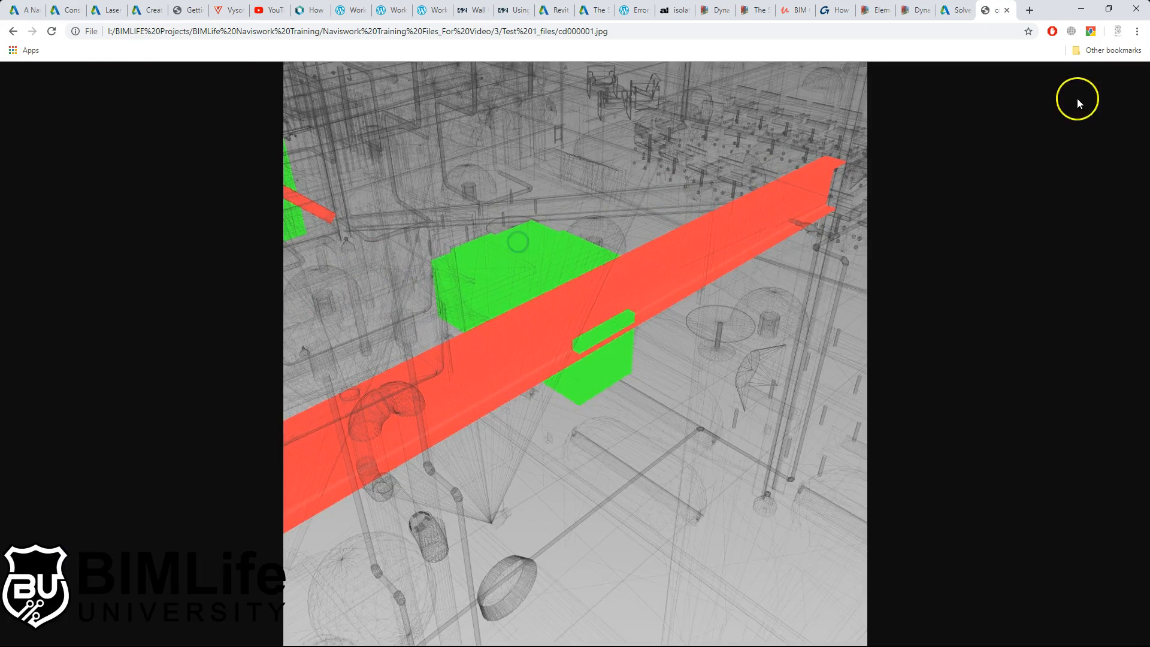
click(20, 31)
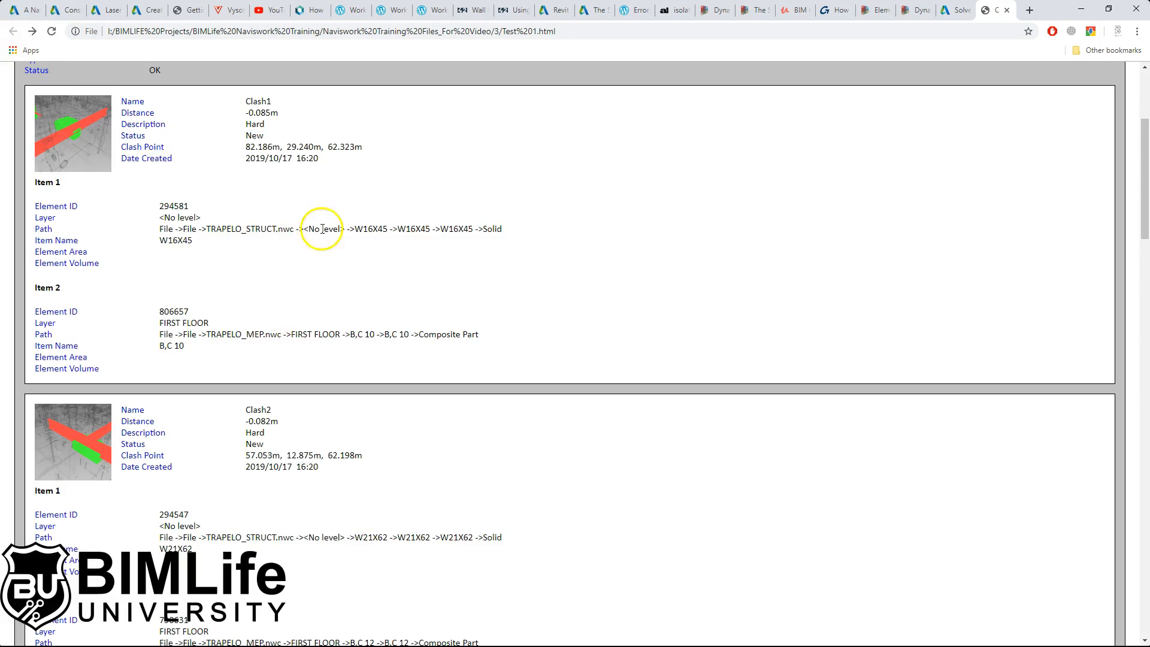
Examine Clash1's name, distance, status, clash point and creation date, and the element details of its two items.
drag(250, 101, 346, 159)
click(346, 158)
drag(247, 157, 322, 161)
click(277, 149)
drag(247, 145, 372, 152)
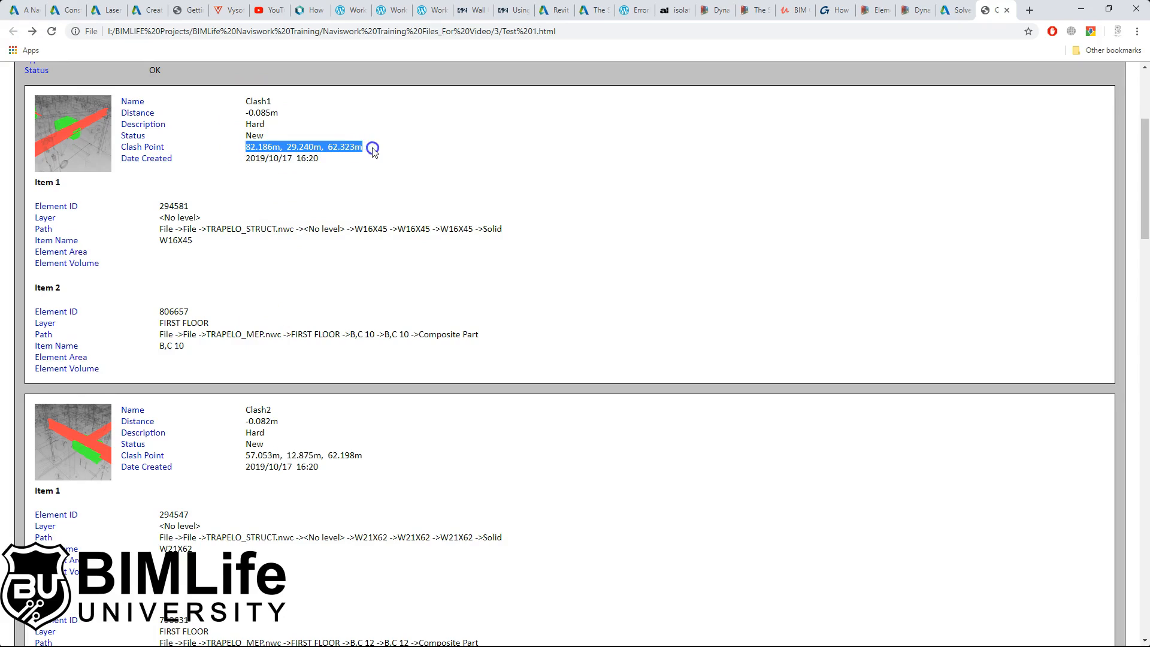
click(303, 184)
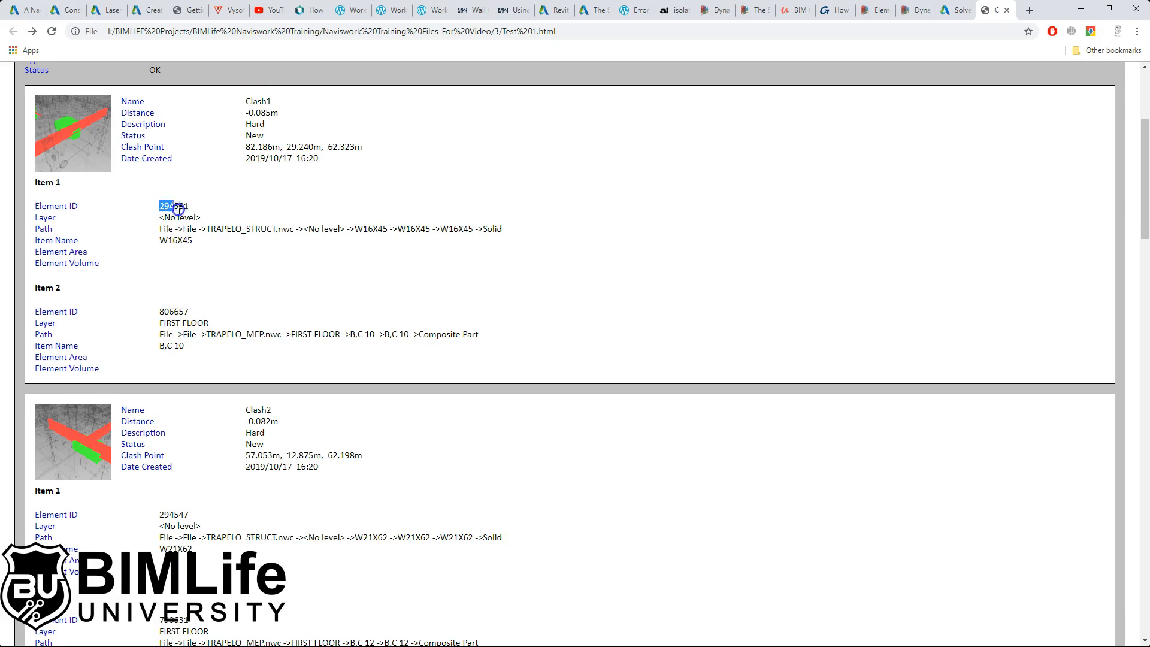
click(310, 296)
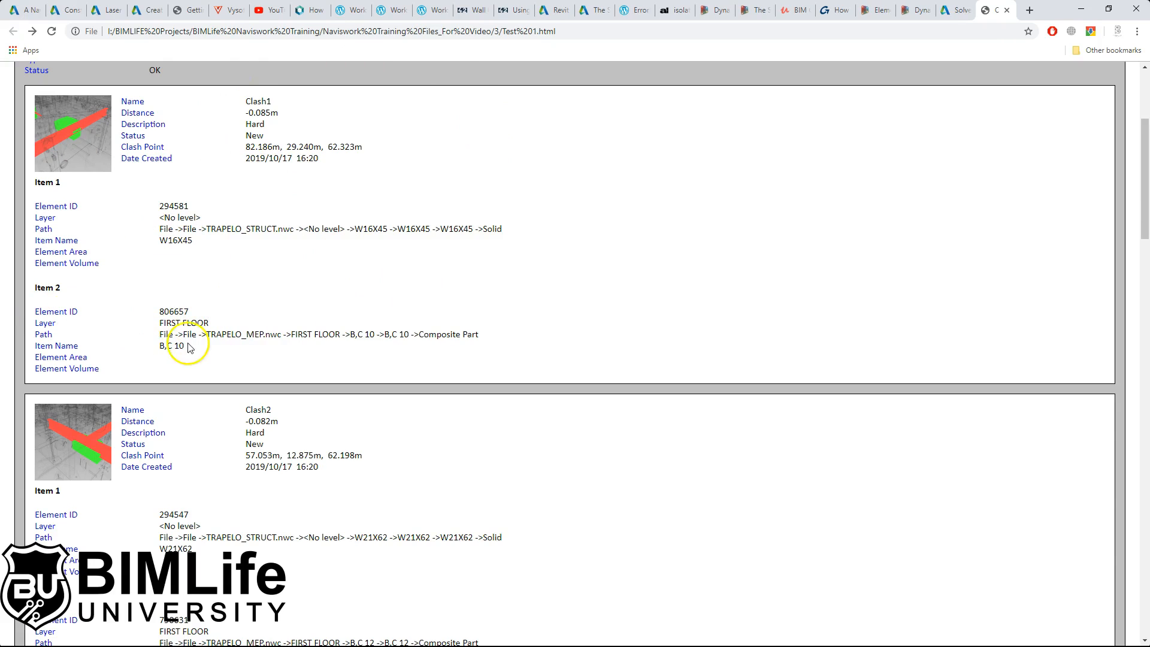
scroll(185, 303, up, 4)
scroll(334, 424, down, 4)
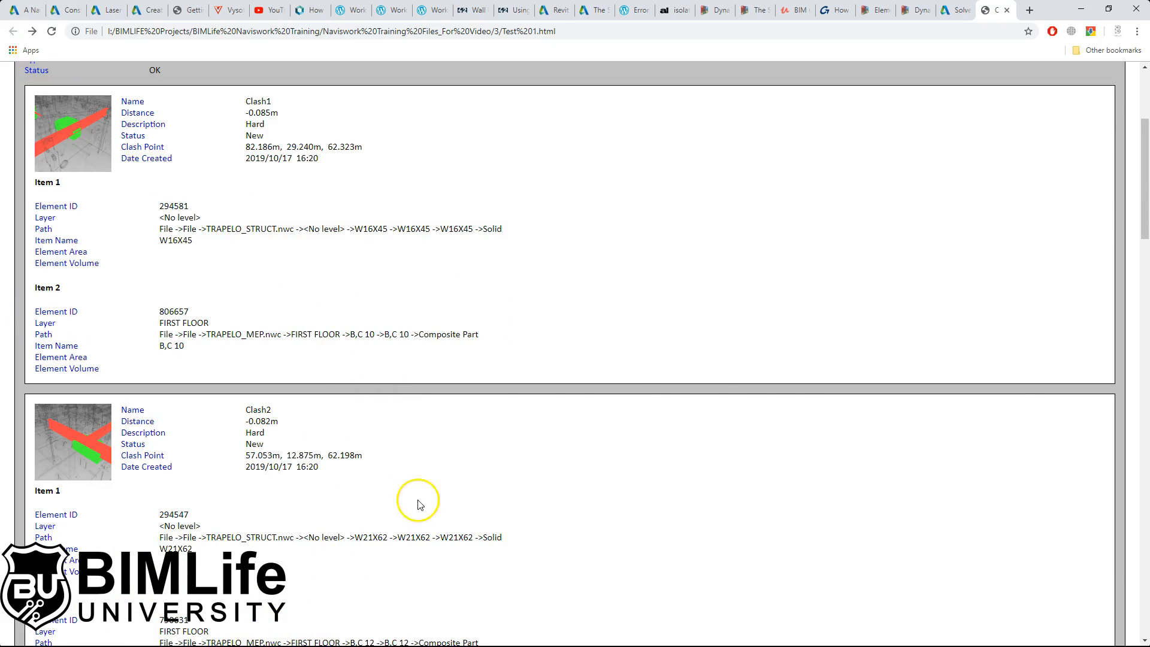
Switch back to the federated model in Navisworks Manage with the clash report settings.
key(alt+Tab)
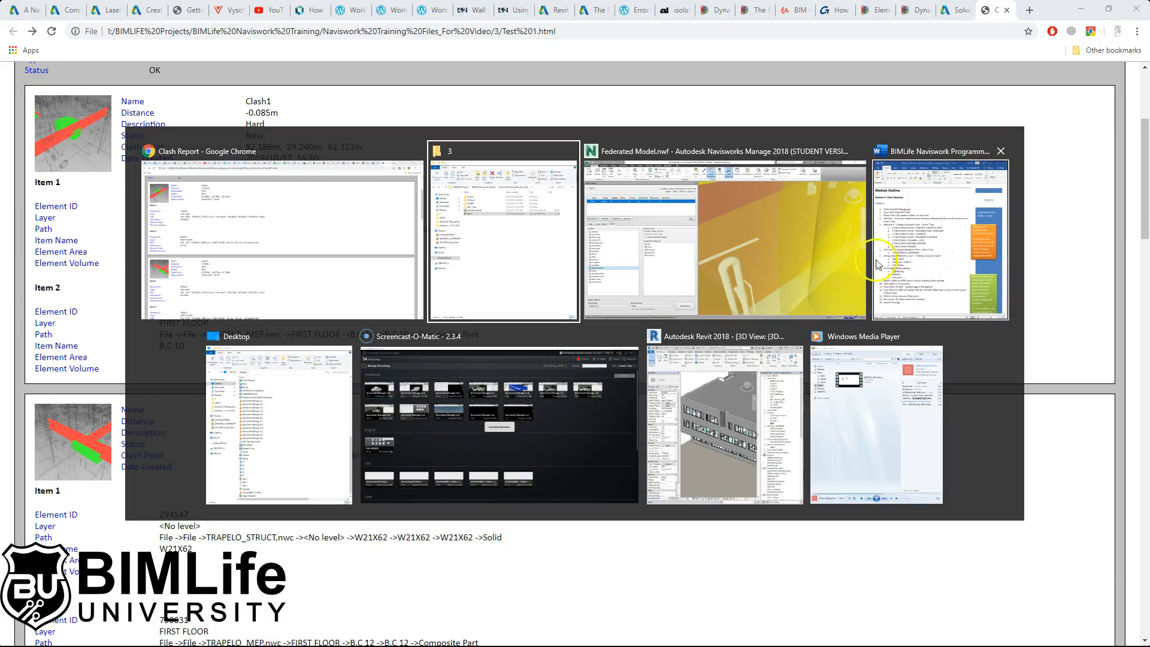
click(636, 222)
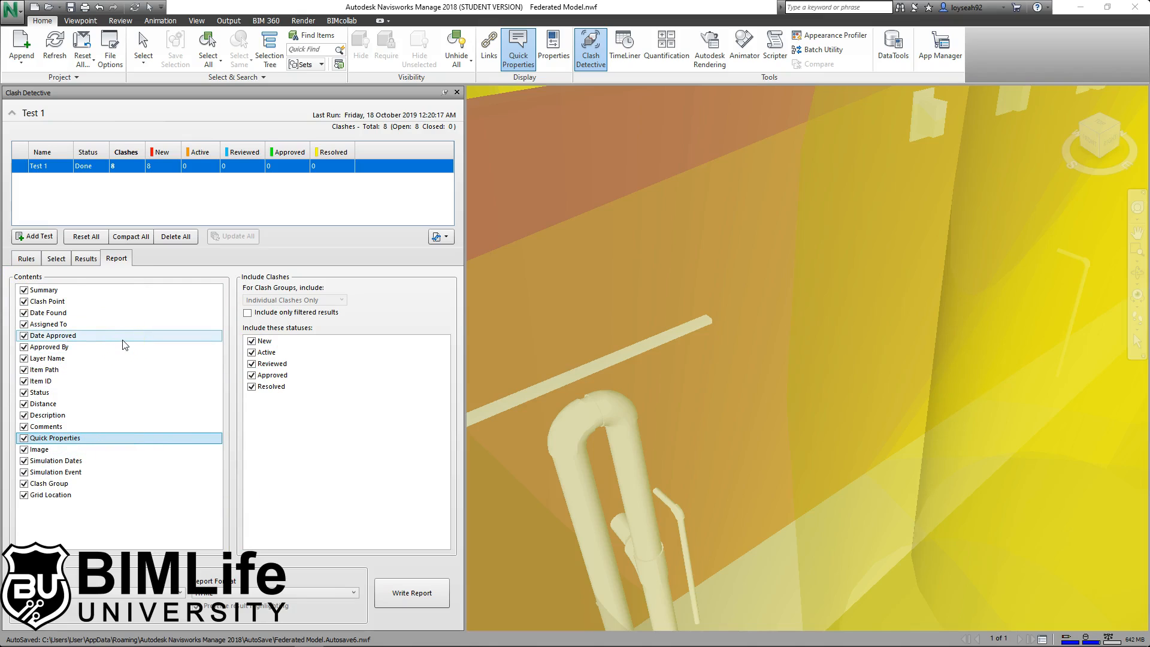
click(355, 477)
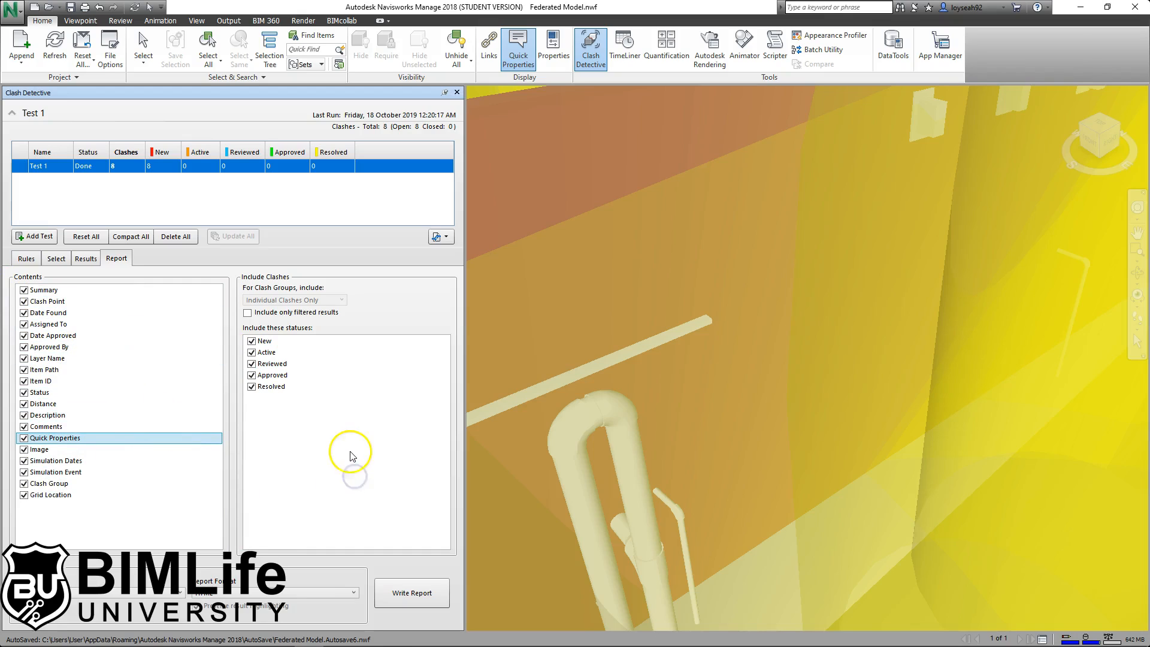